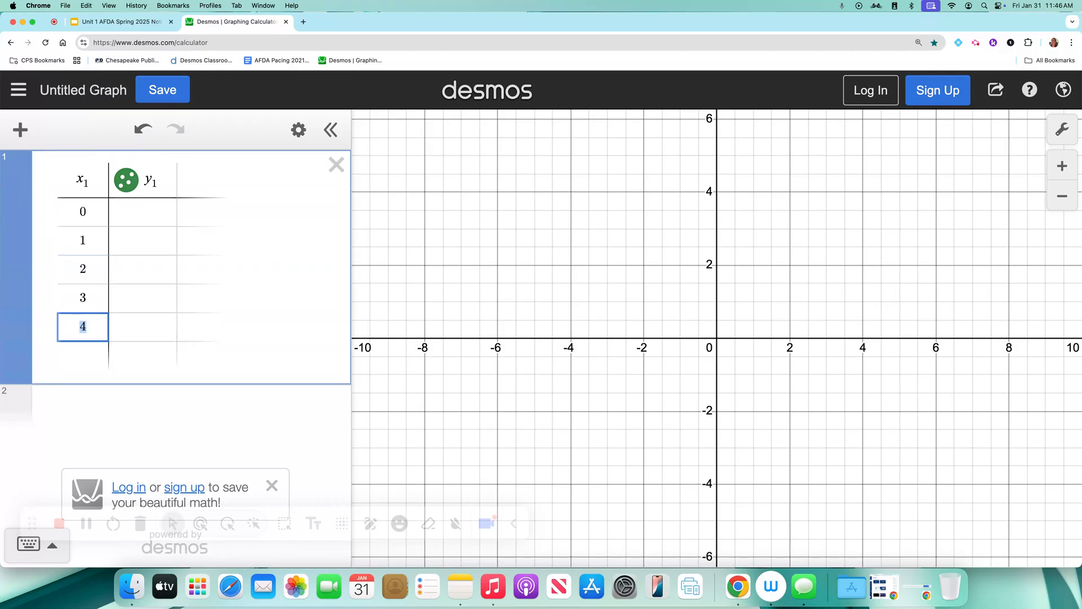
- Enter y values 0, 3, 6, 9 and 12 for x from 0 to 4, and fit the graph window to the data
click(138, 202)
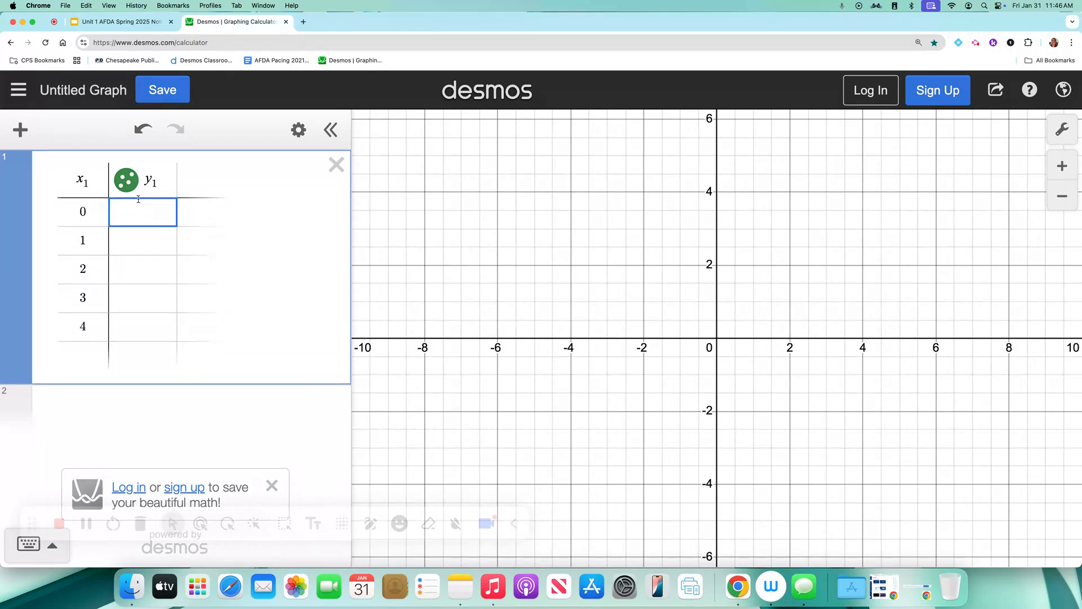
text(0)
key(Return)
text(3)
key(Return)
text(6)
key(Return)
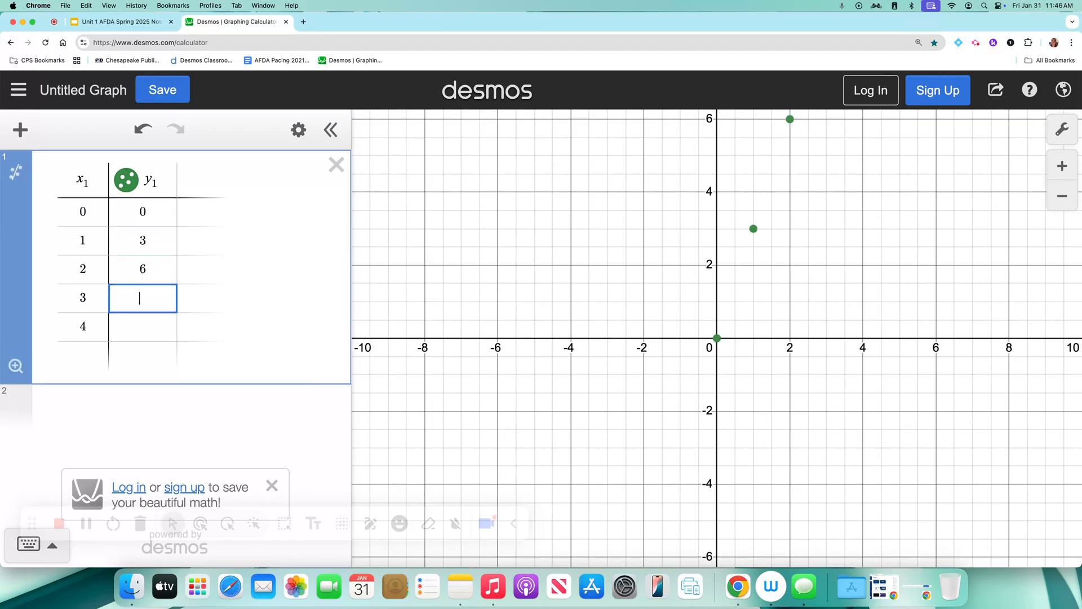
text(9)
key(Return)
text(12)
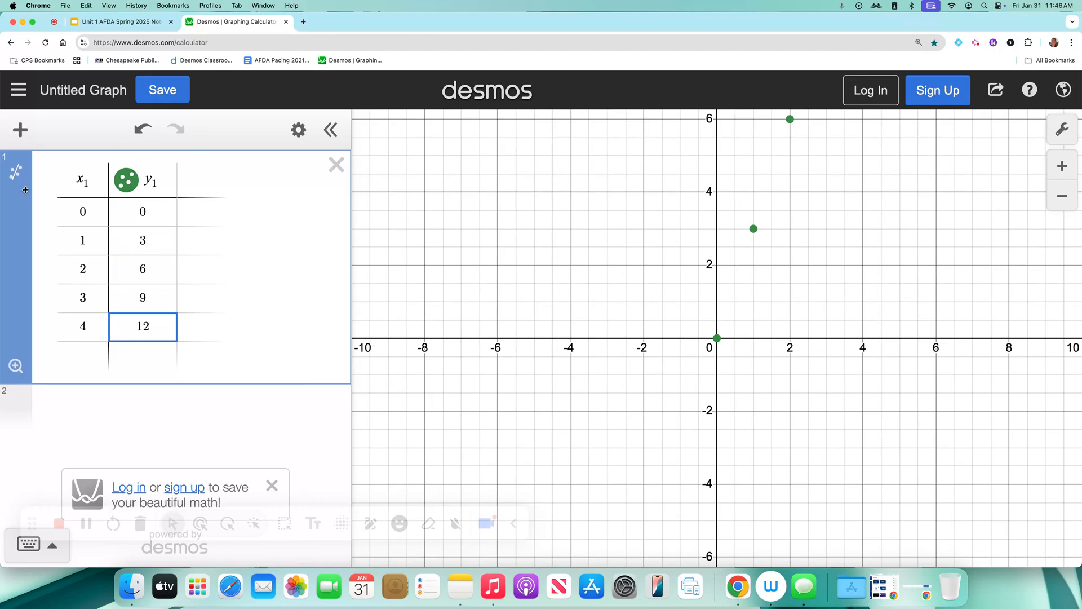
click(15, 367)
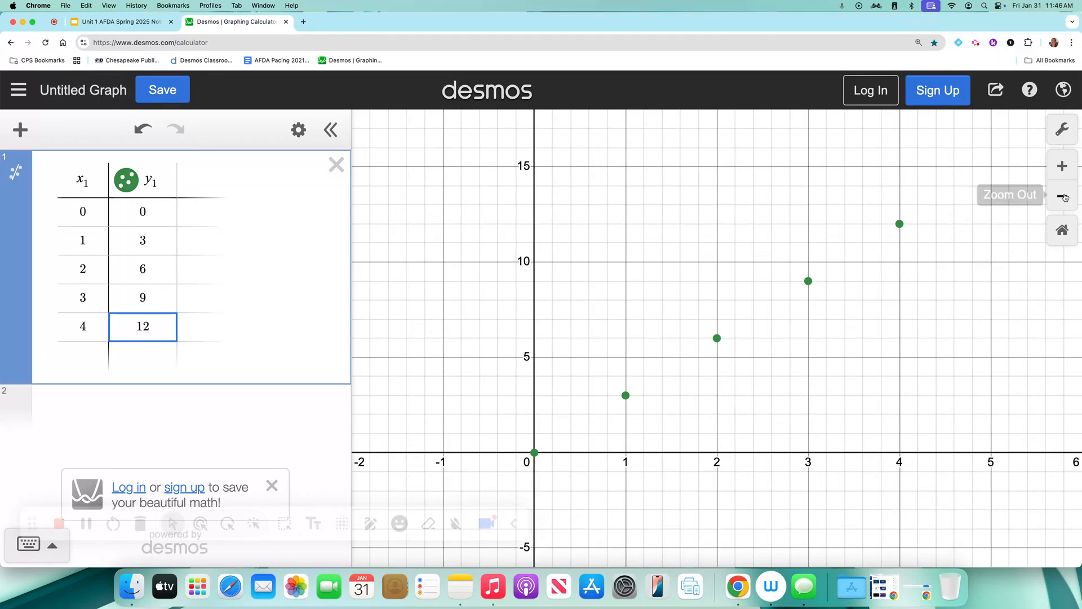
- Label the x-axis "days on program" and the y-axis "miles run" in the graph settings
click(1060, 131)
click(975, 322)
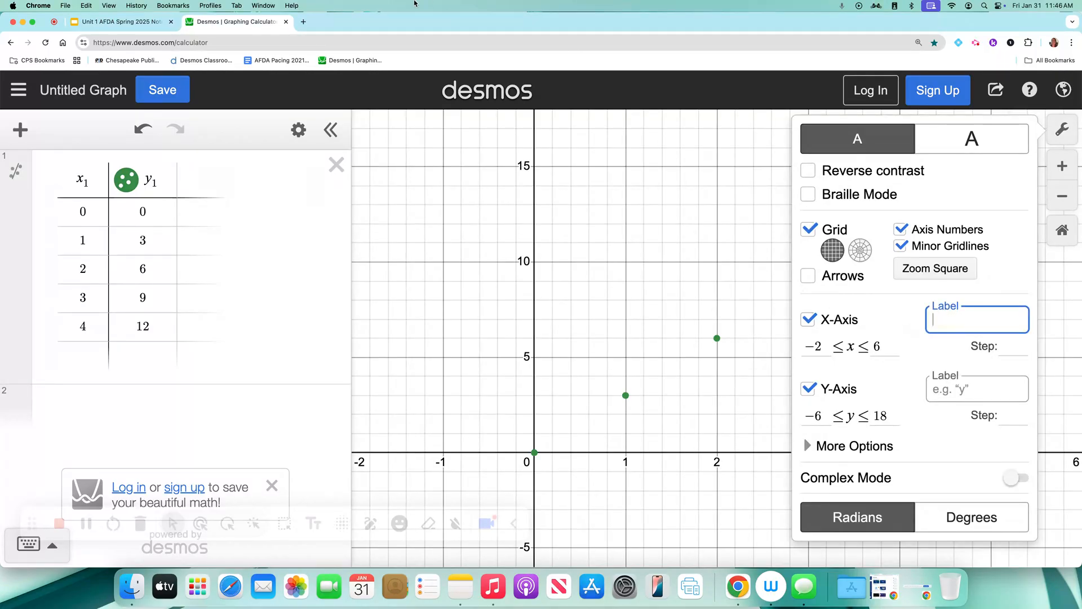
text(days in the p)
key(BackSpace)
key(BackSpace)
key(BackSpace)
key(BackSpace)
key(BackSpace)
key(BackSpace)
key(BackSpace)
key(BackSpace)
text(on program)
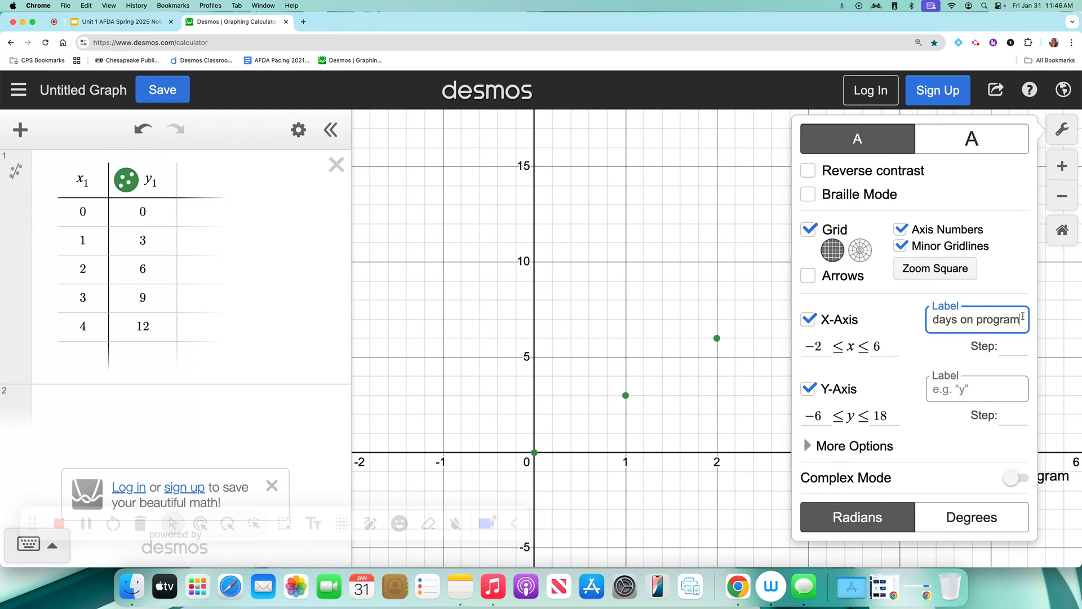
click(967, 394)
text(miles run)
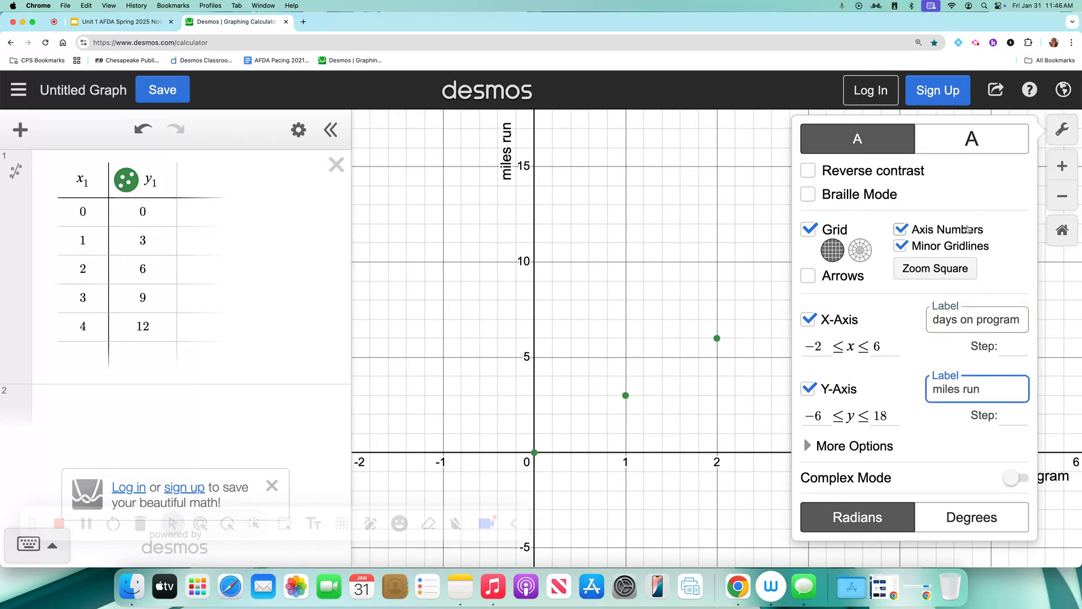
- Try the larger text size and switch the minor gridlines off, restore both settings, and close the graph settings
click(971, 141)
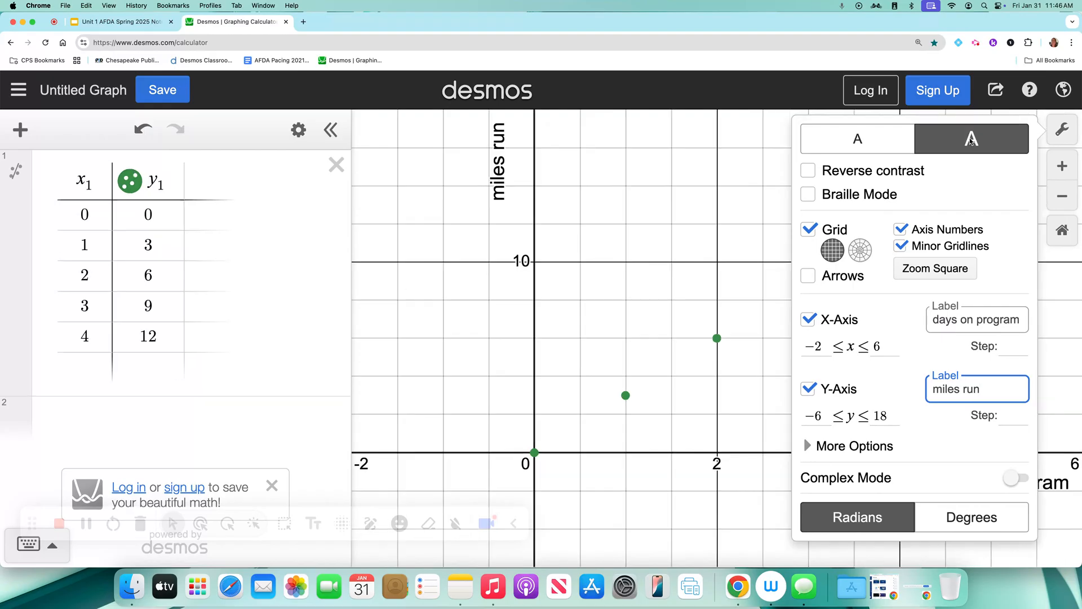
click(894, 138)
click(927, 252)
click(928, 252)
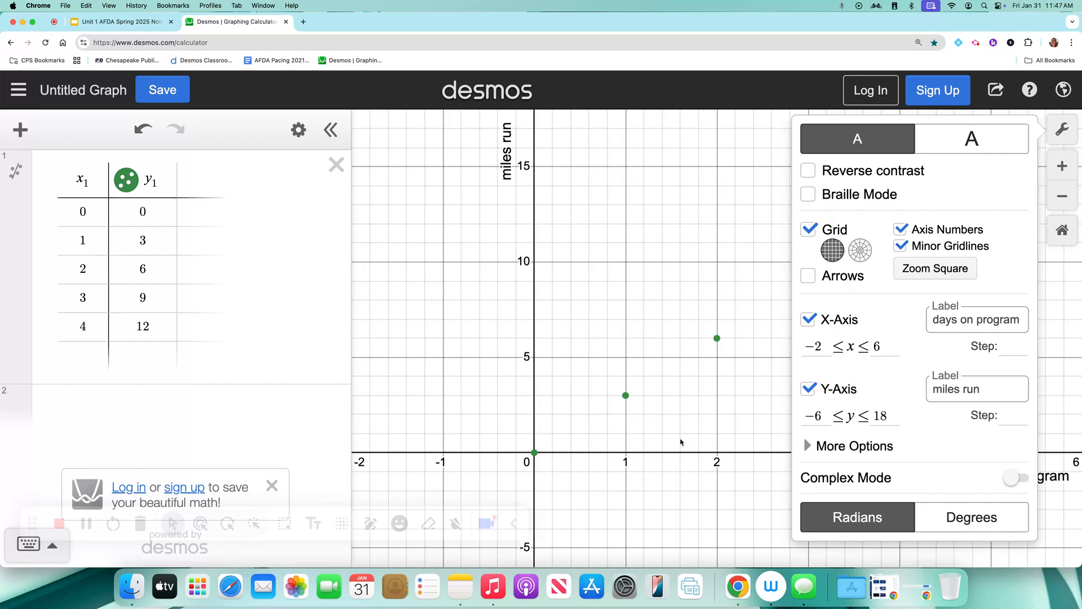
click(1057, 130)
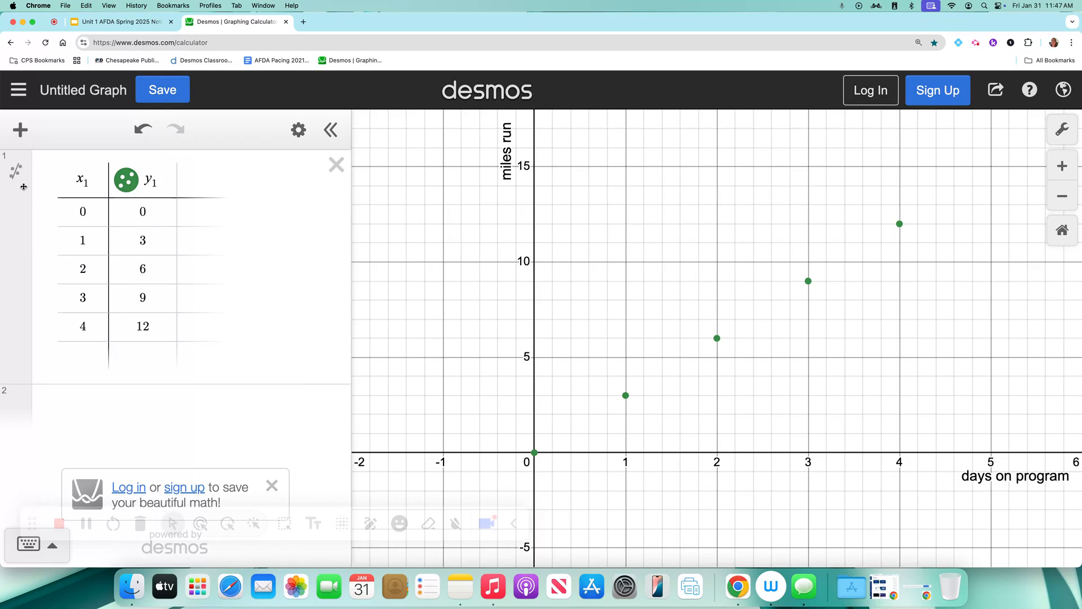
- Switch to the Google Slides notes and open the Example 1 slide with the week and total miles data
click(128, 25)
scroll(43, 339, down, 4)
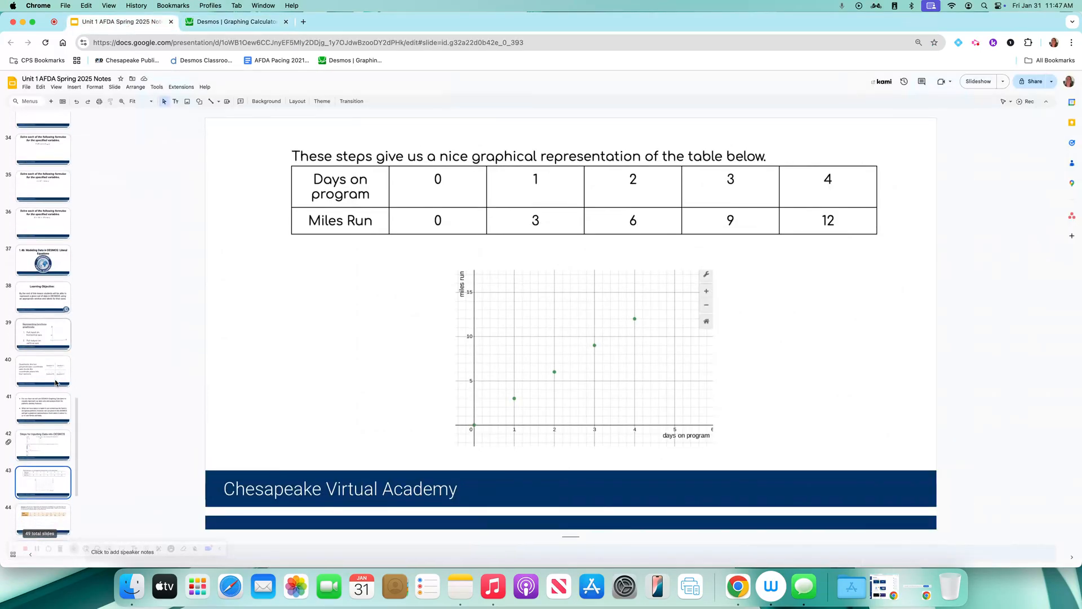
click(46, 445)
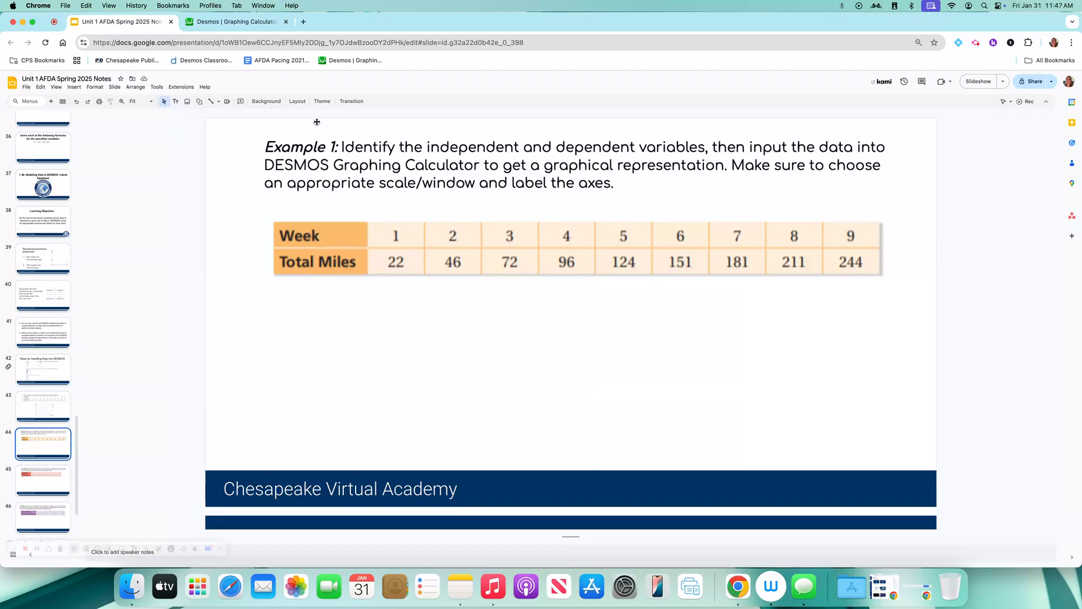
- Return to the Desmos calculator and delete all existing expressions from the graph
click(239, 21)
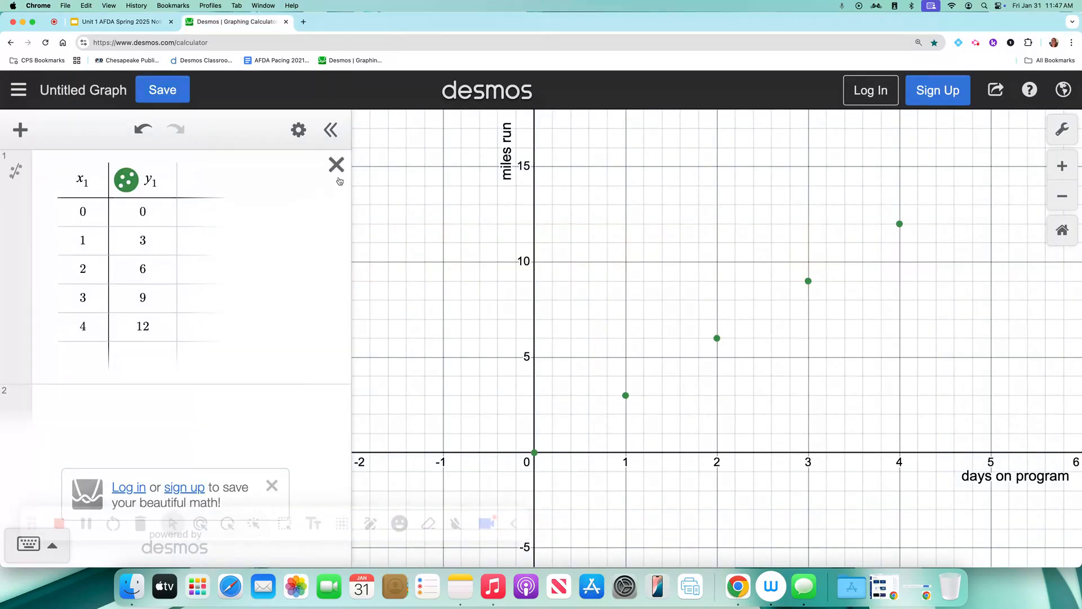
click(298, 131)
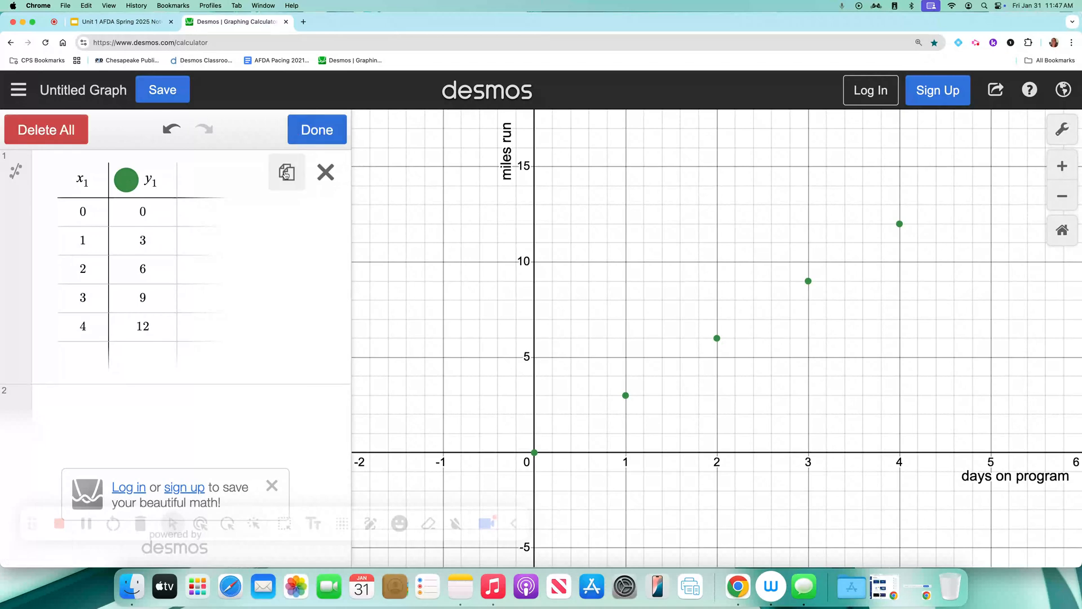
click(44, 128)
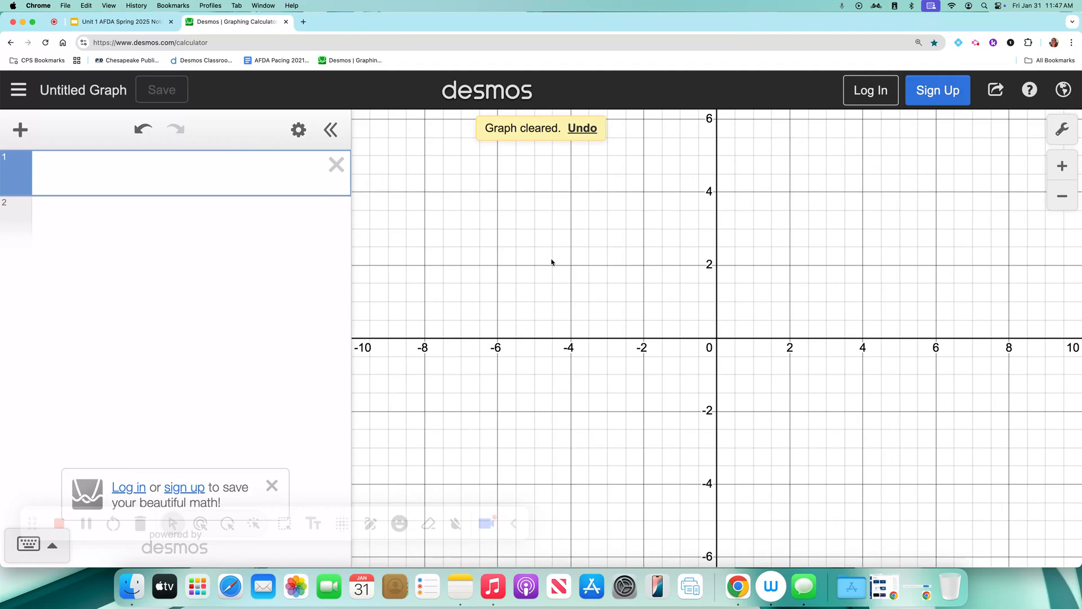
- Add a new table and fill its x column with the weeks 1 through 9
click(29, 143)
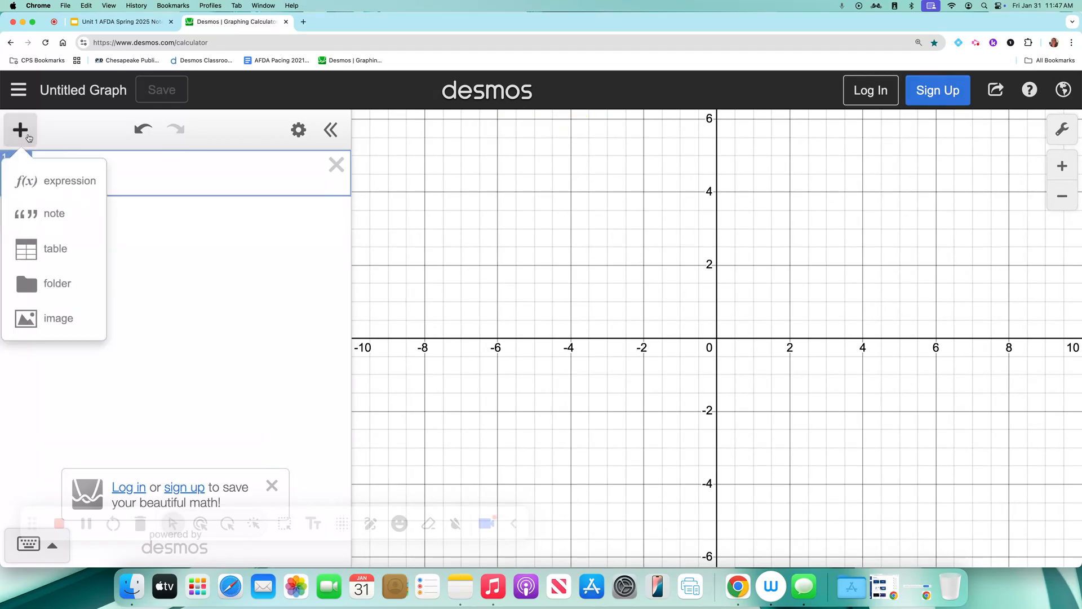
click(42, 247)
text(1)
key(Return)
text(2)
key(Return)
text(3)
key(Return)
text(4)
key(Return)
text(5)
key(Return)
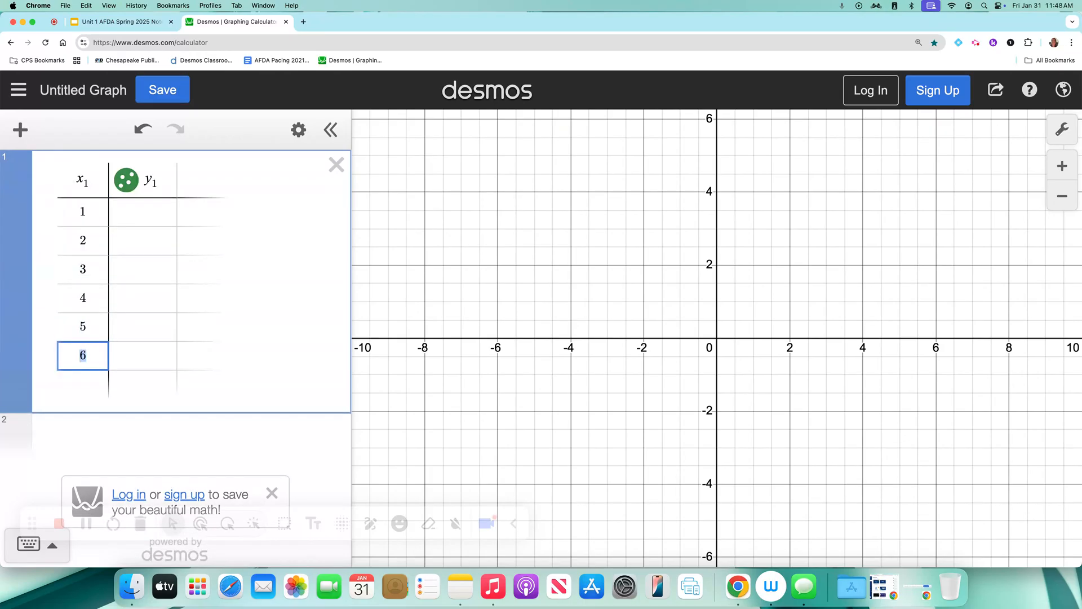
text(6)
key(Return)
text(7)
key(Return)
text(8)
key(Return)
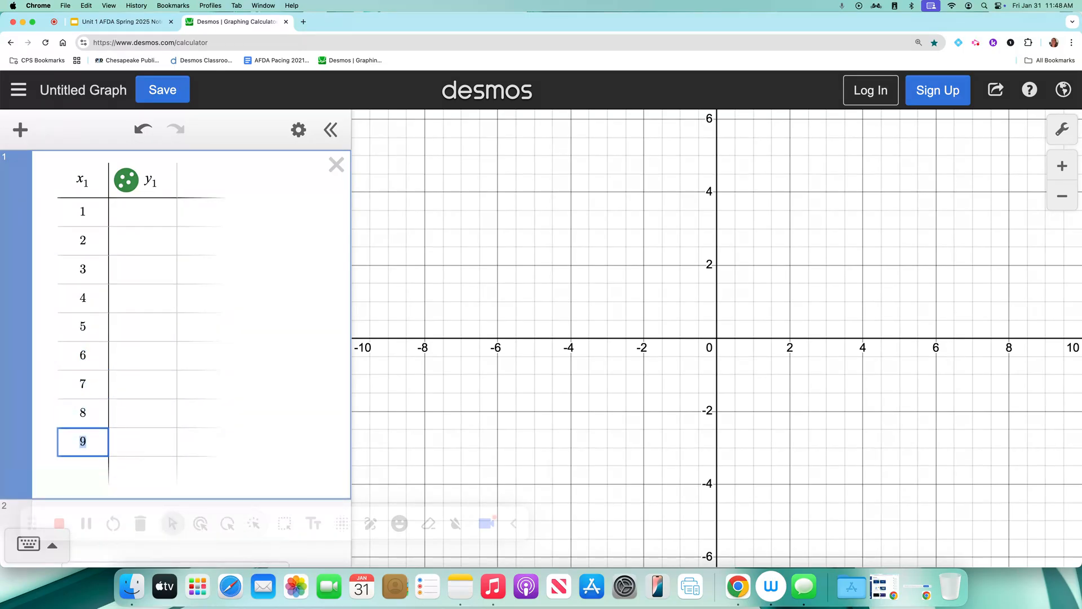
- Fill the y column with the total miles 22, 46, 72, 96, 124, 151, 181, 211 and 244
click(159, 220)
text(22)
key(Return)
text(46)
key(Return)
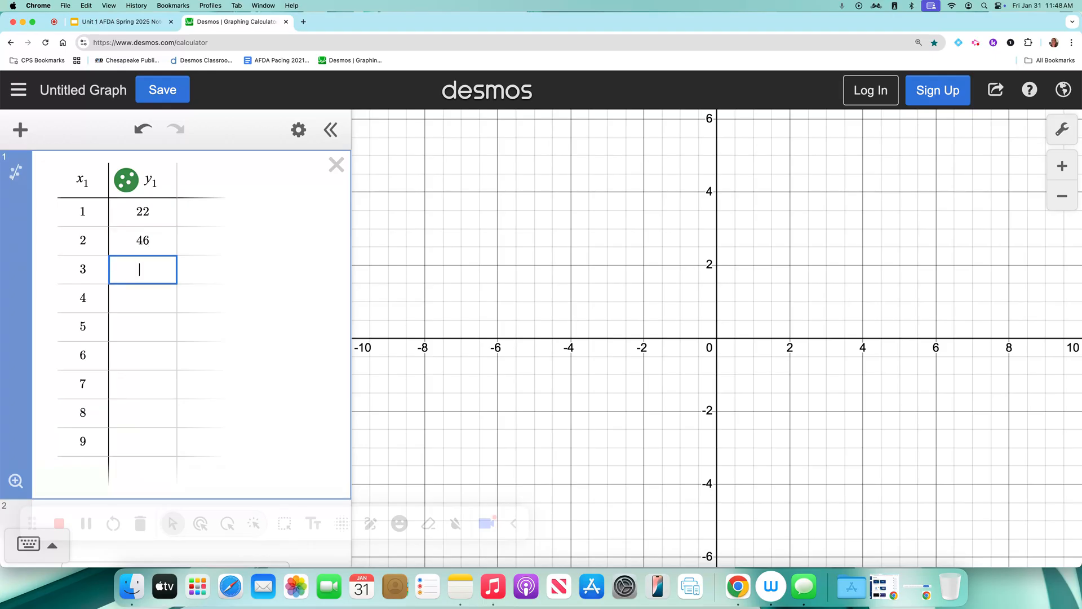
text(72)
key(Return)
text(96)
key(Return)
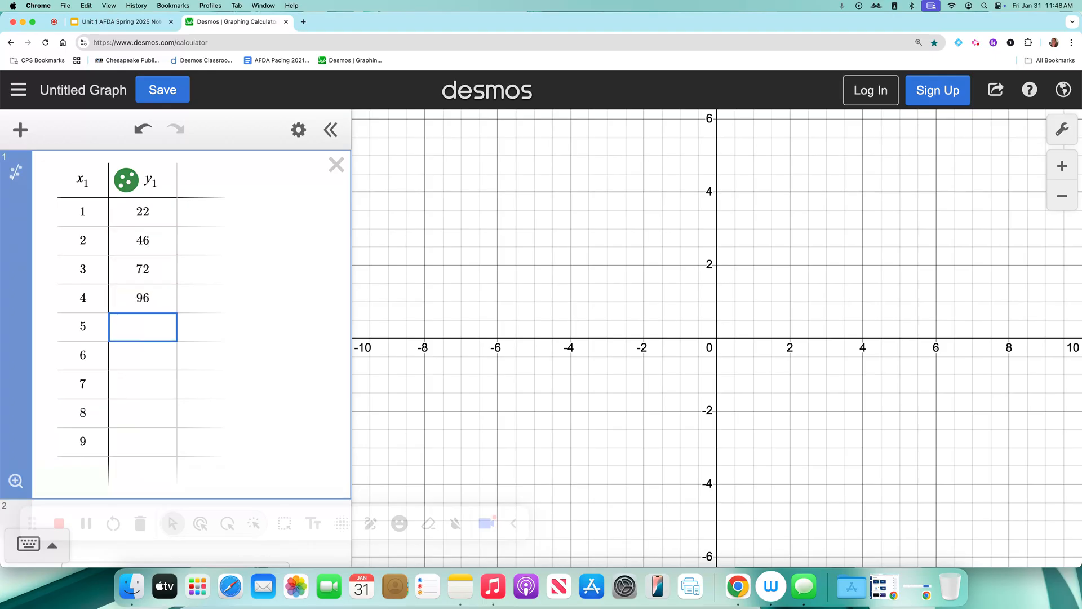
text(124)
key(Return)
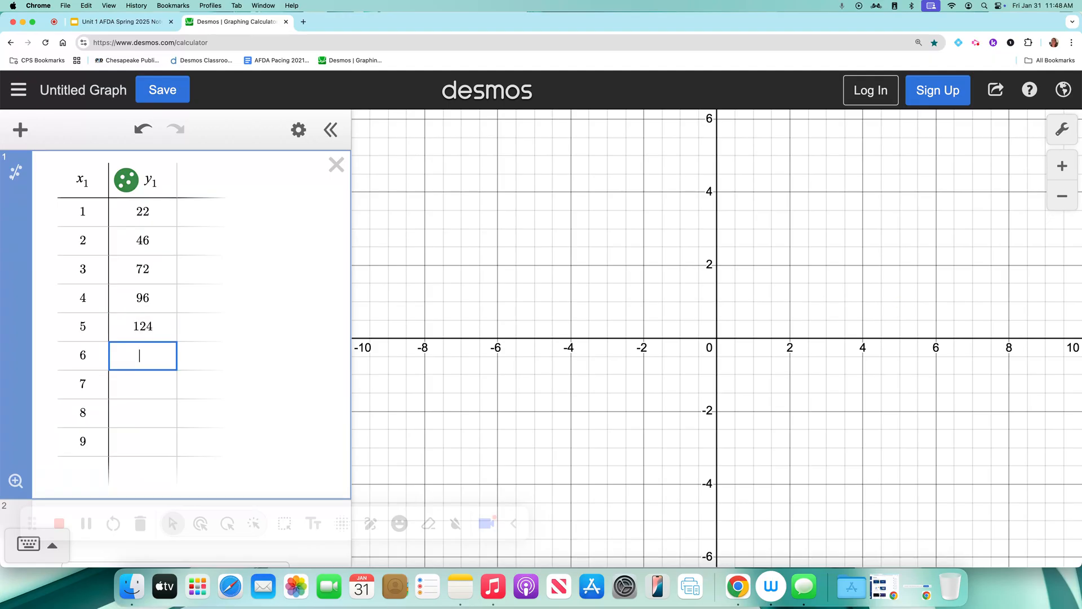
text(151)
key(Return)
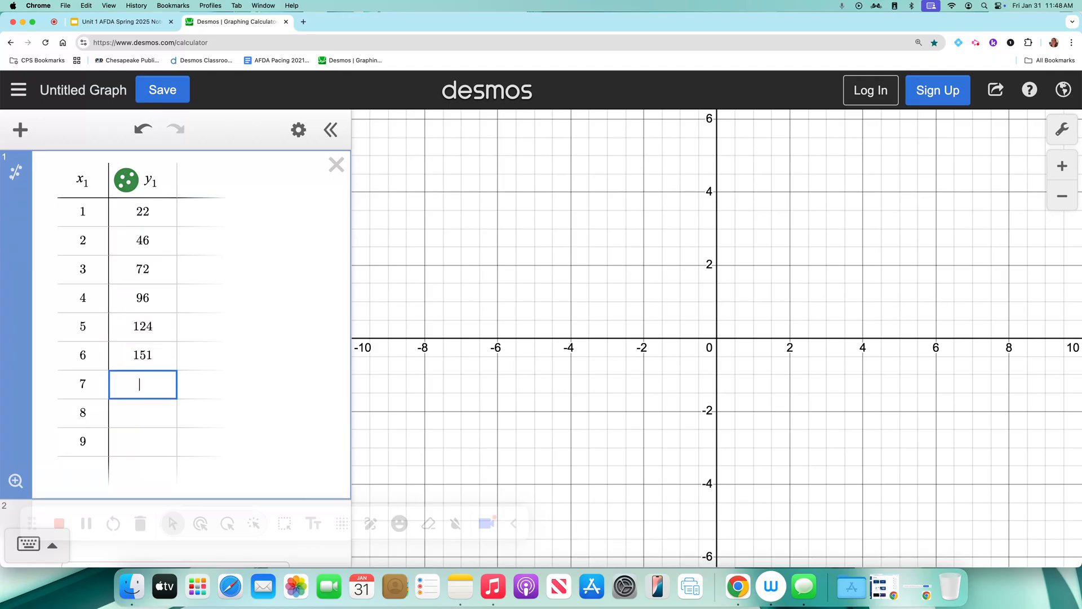
text(181)
key(Return)
text(211)
key(Return)
text(1)
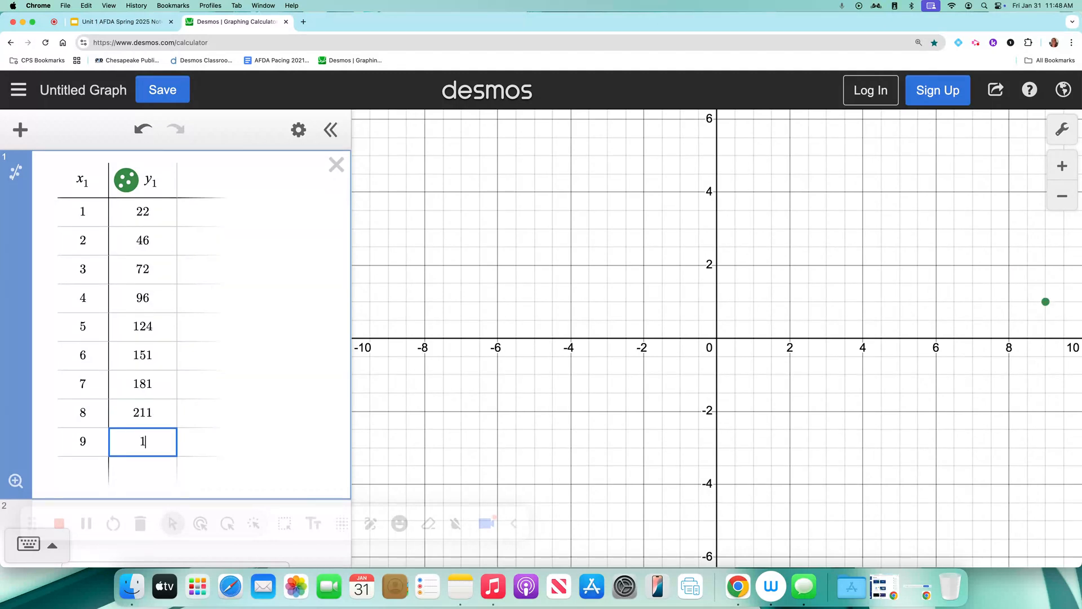
text(44)
key(BackSpace)
key(BackSpace)
key(BackSpace)
text(244)
- Fit the graph window to the points of the week and total miles table
click(15, 484)
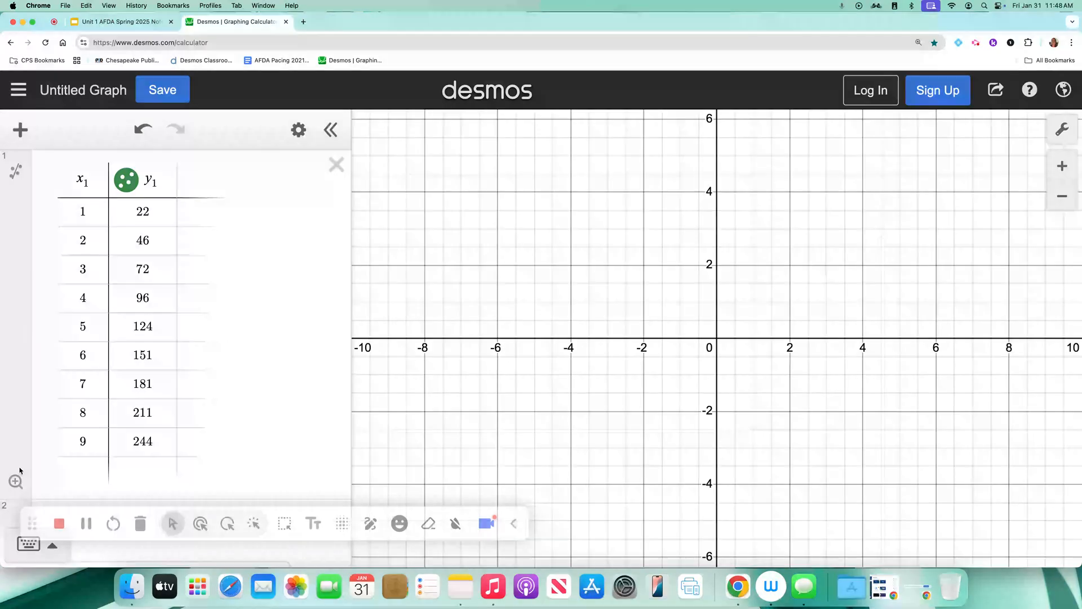
scroll(22, 378, down, 2)
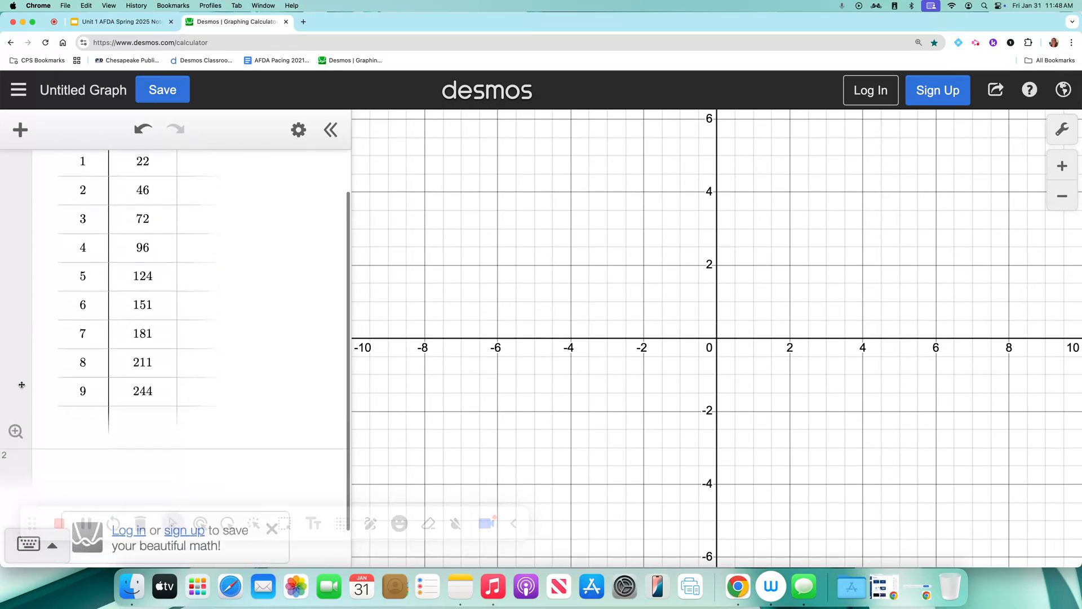
click(16, 440)
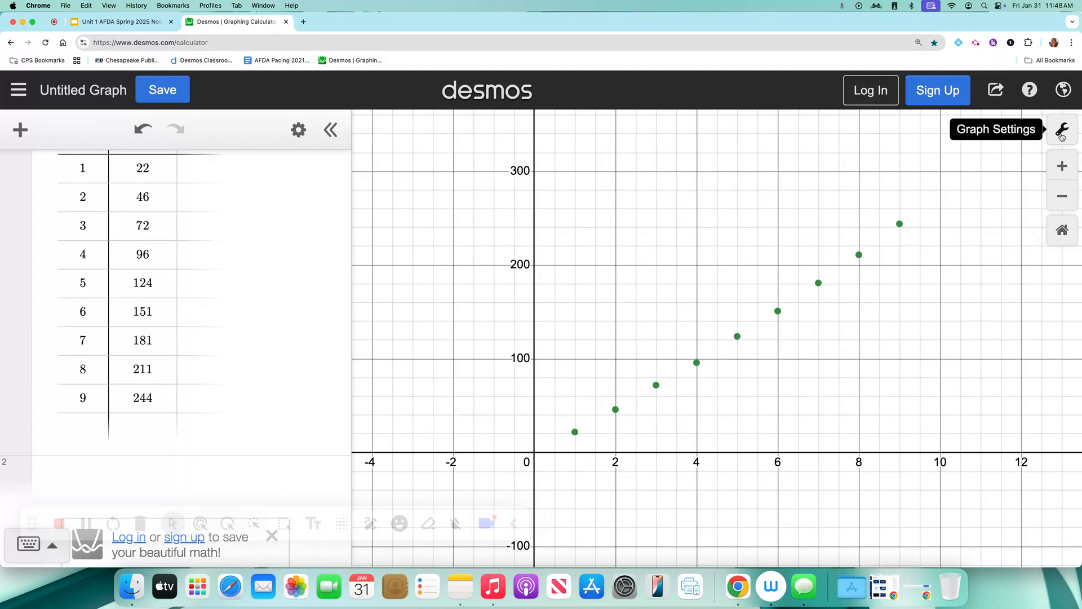
- Label the x-axis "week" and the y-axis "total miles", and close the graph settings
click(1062, 131)
click(977, 319)
text(week)
click(947, 386)
text(tot)
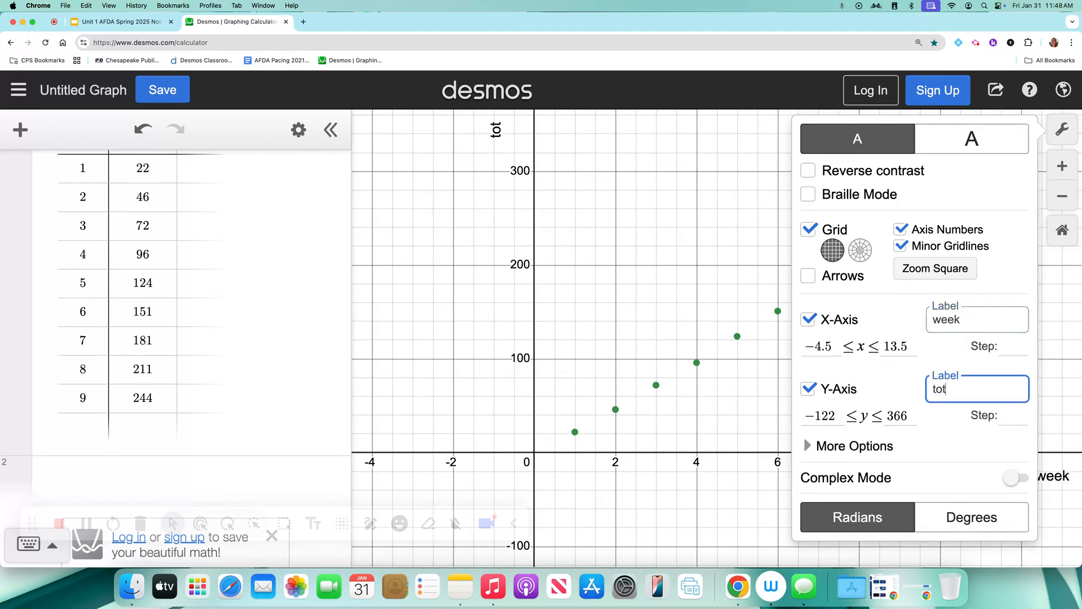
text(al miles)
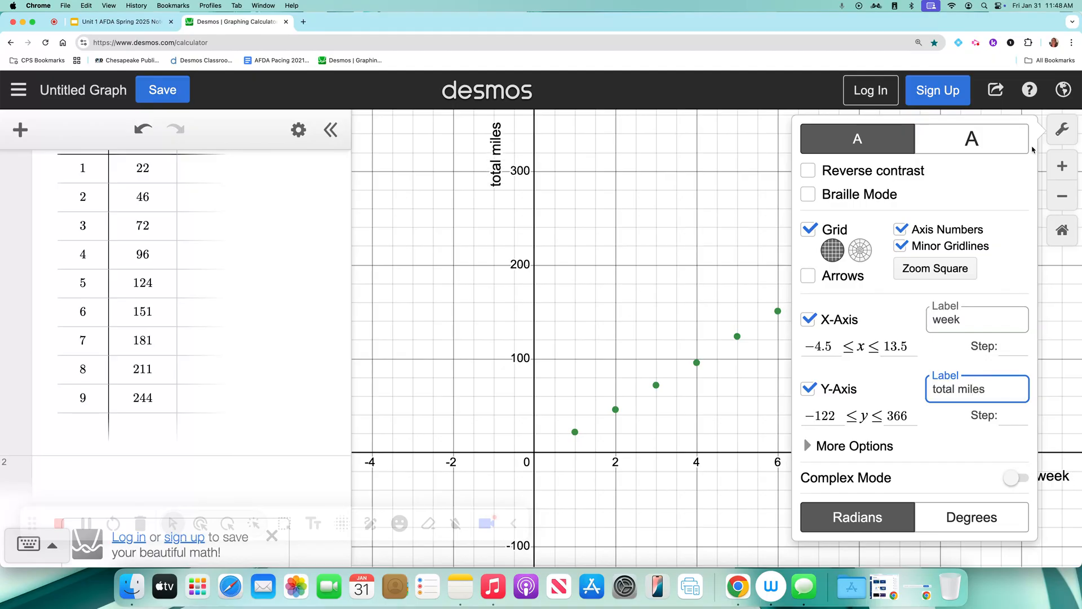
click(1062, 129)
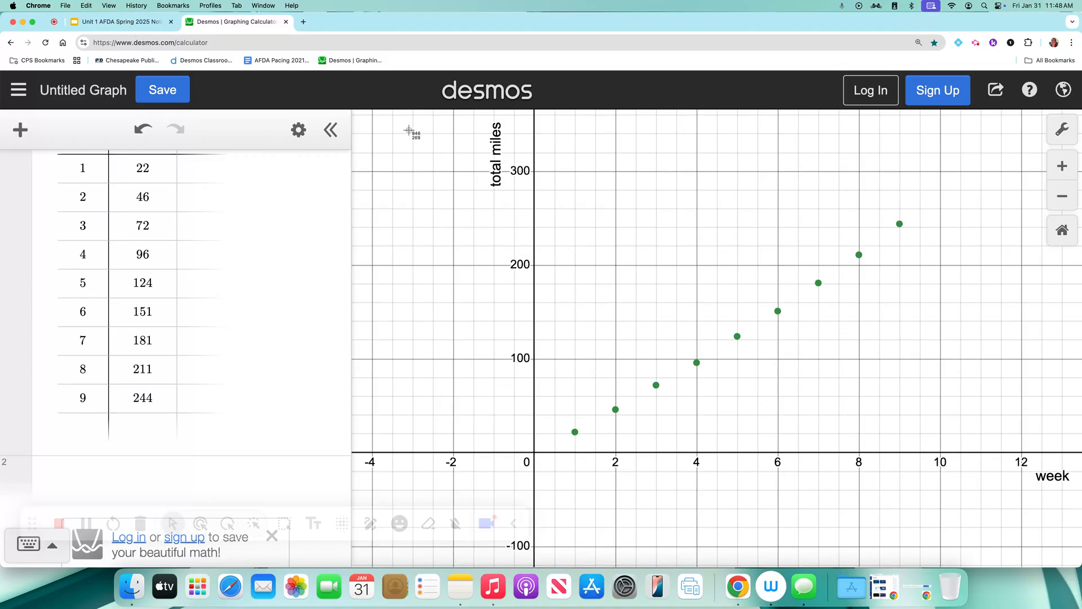
- Capture the labelled graph area as a screenshot and insert it below the data table on the Example 1 slide in Google Slides
drag(469, 114, 1078, 495)
click(117, 25)
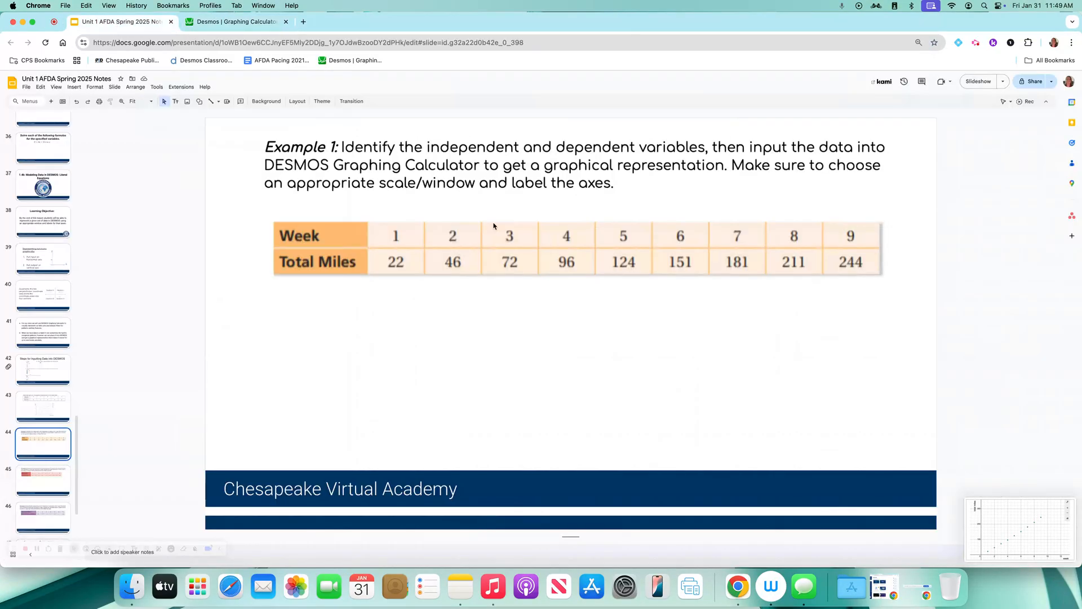
drag(1020, 530, 677, 327)
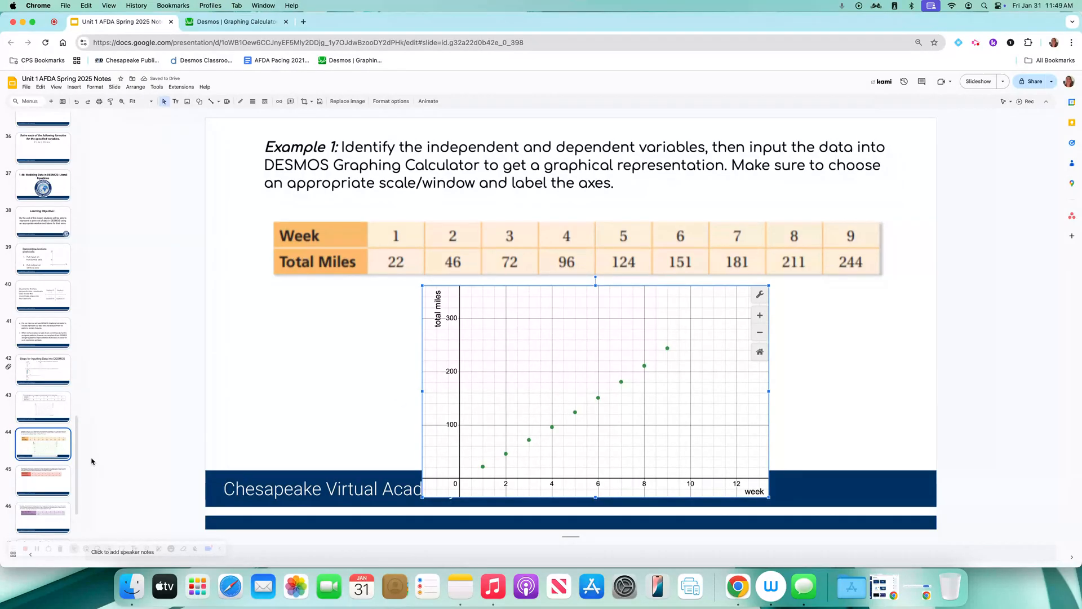
- Open the Example 2 slide with the temperature data, and delete all expressions from the graph back in Desmos
click(50, 480)
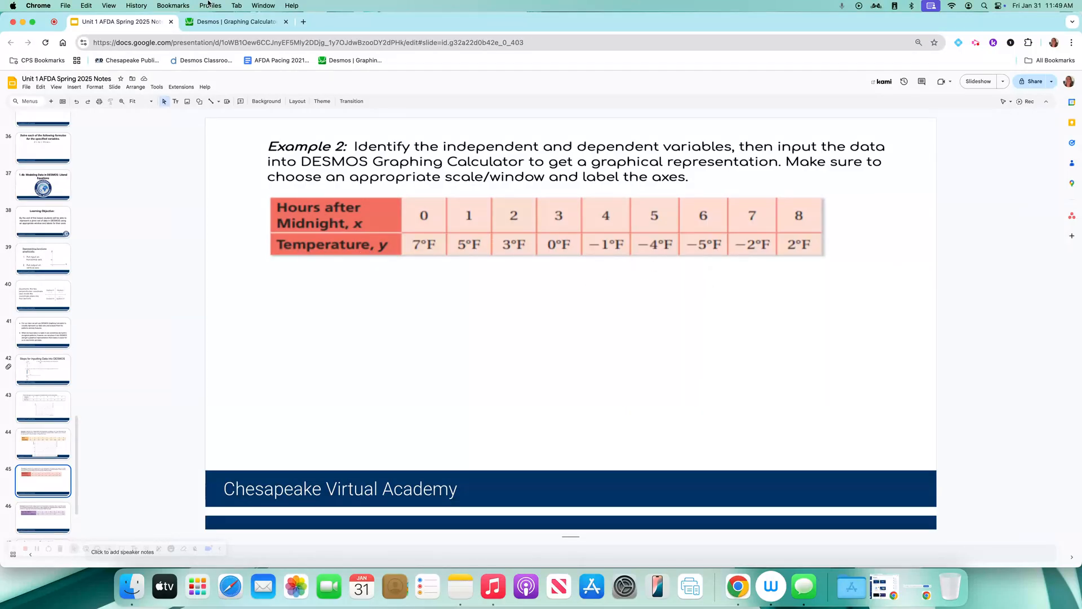
click(231, 22)
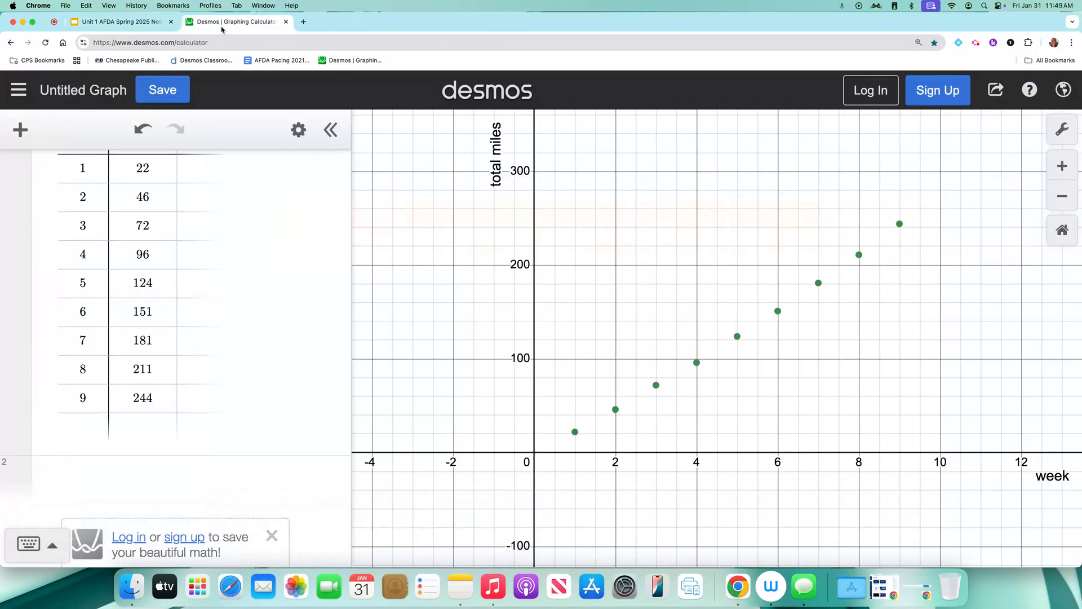
click(298, 130)
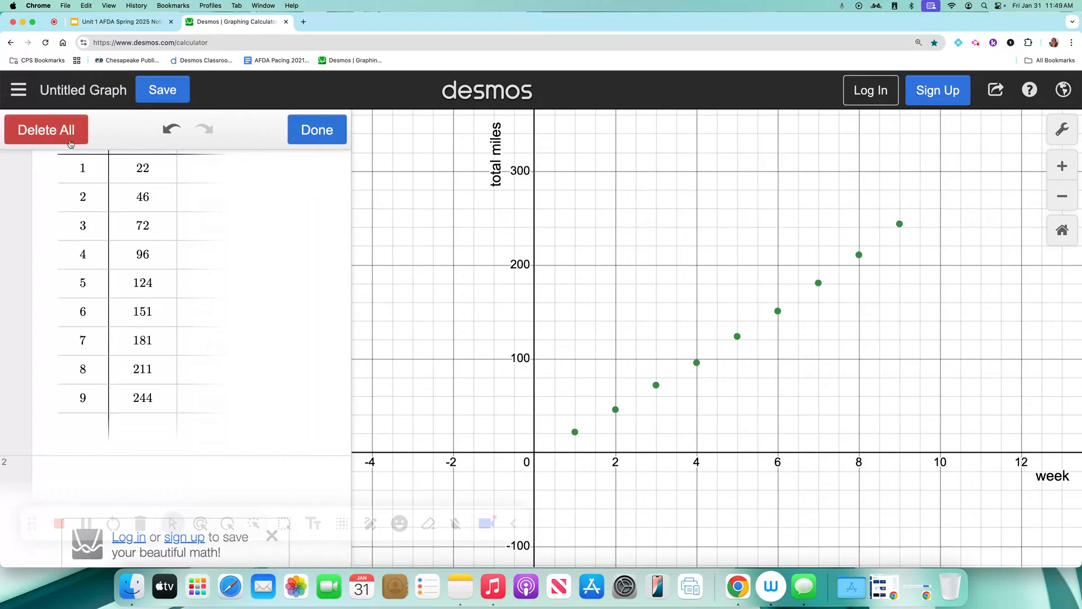
click(80, 141)
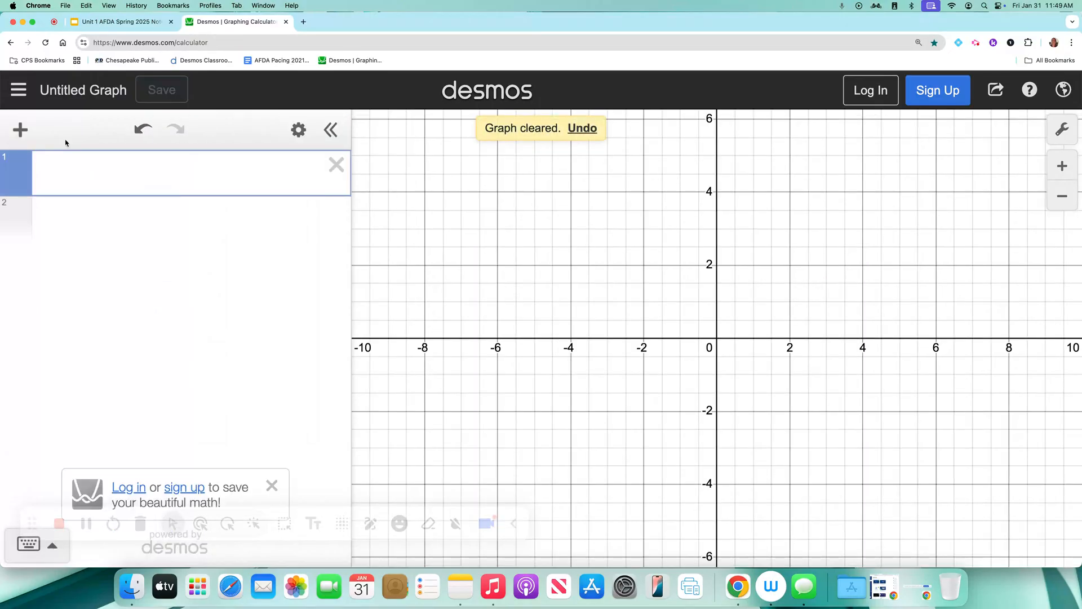
- Add a table and fill its x column with the whole numbers from 0 to 8
click(20, 130)
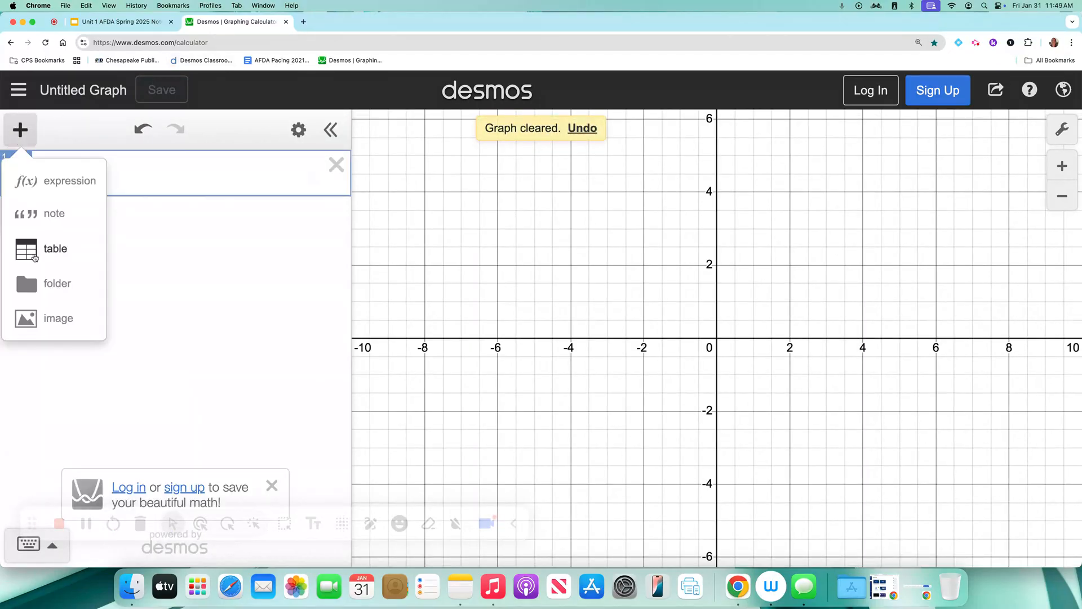
click(35, 257)
text(0)
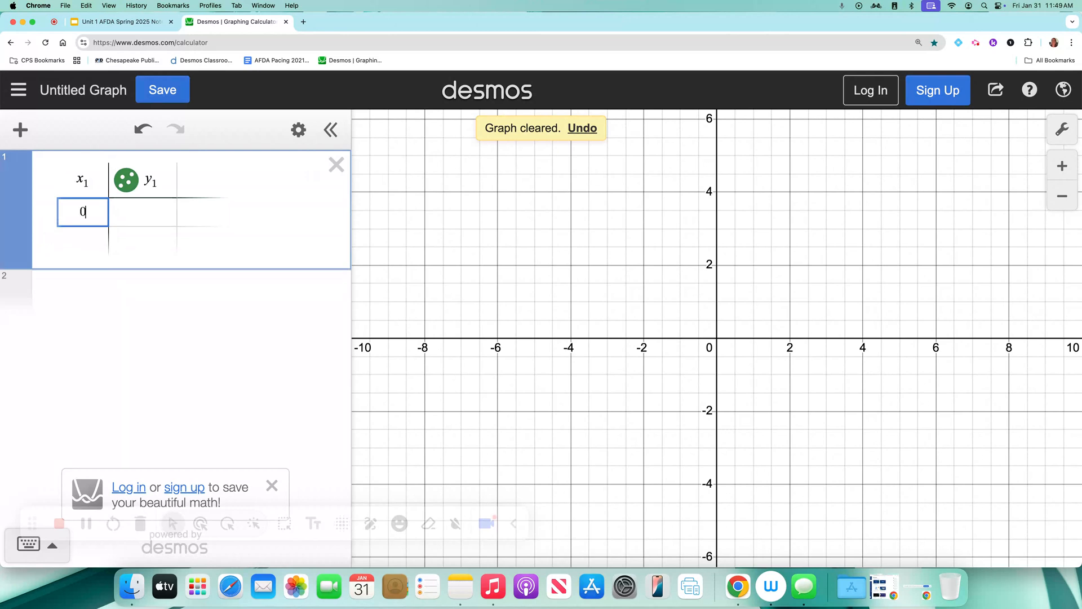
key(Tab)
key(Return)
key(Left)
text(1)
key(Return)
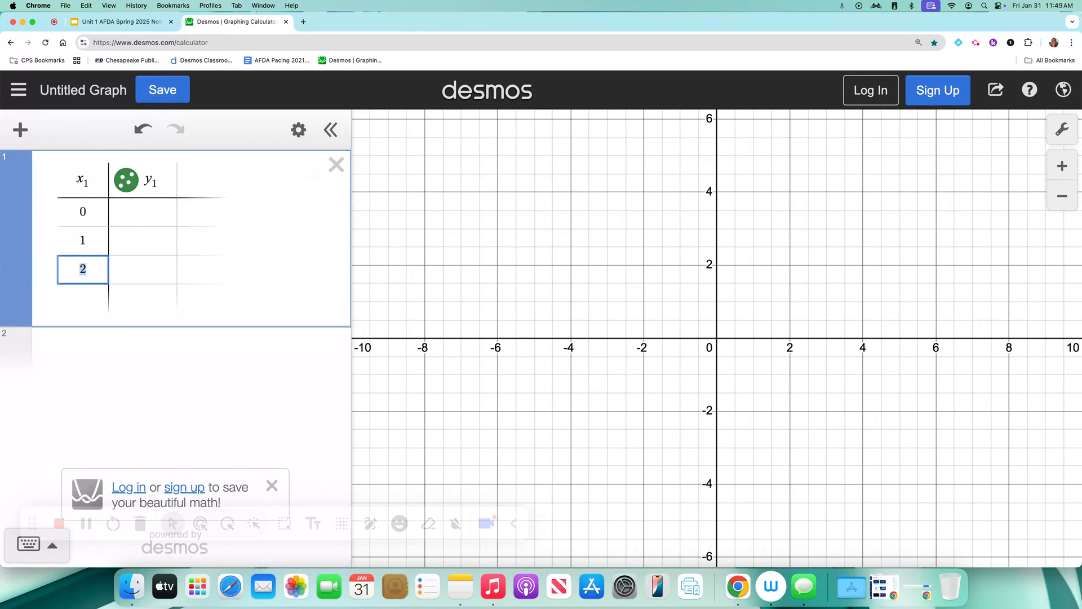
key(Return)
key(Return)
key(Return)
key(Return)
key(Return)
key(Return)
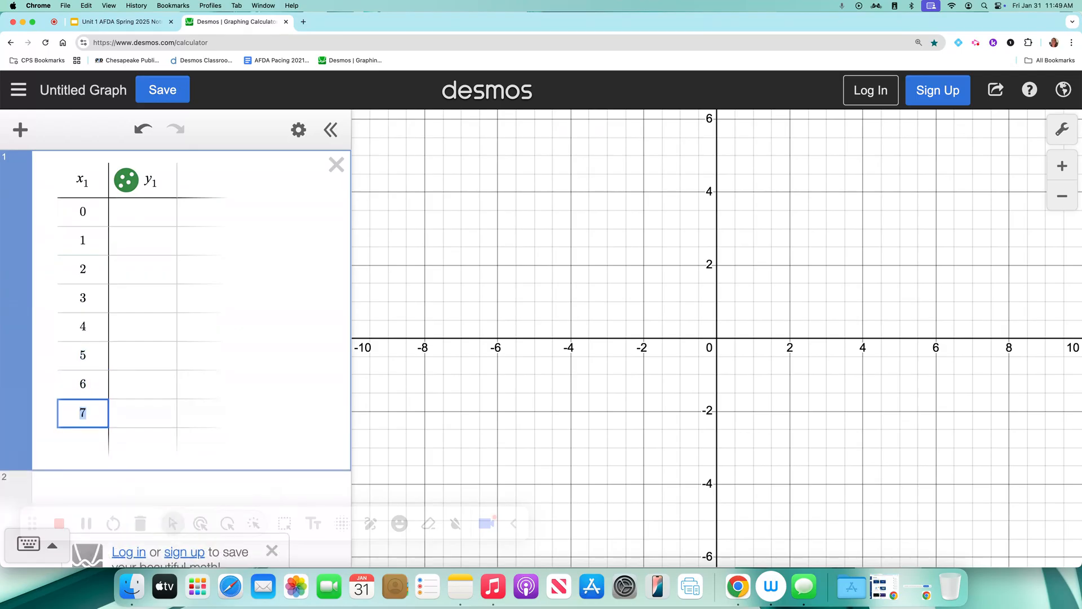
- Enter the temperatures 7, 5, 3, 0, -1, -4, -5, -2 and 2 in the table's y column
click(154, 219)
text(7)
key(Return)
text(5)
key(Return)
text(3)
key(Return)
text(-1)
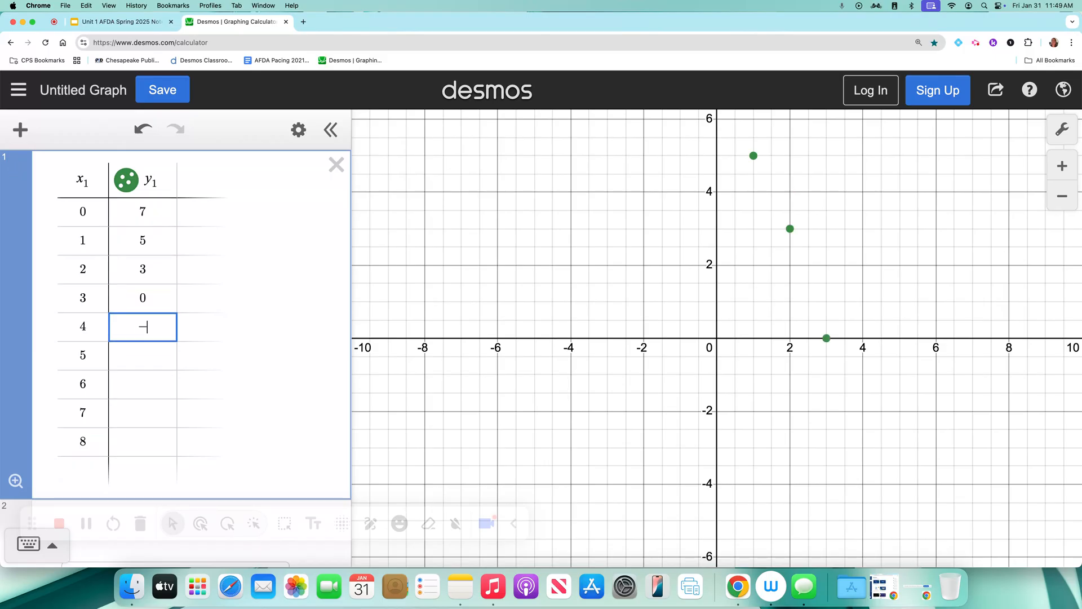
key(Return)
text(-4)
key(Return)
text(-5)
key(Return)
text(-2)
key(Return)
text(2)
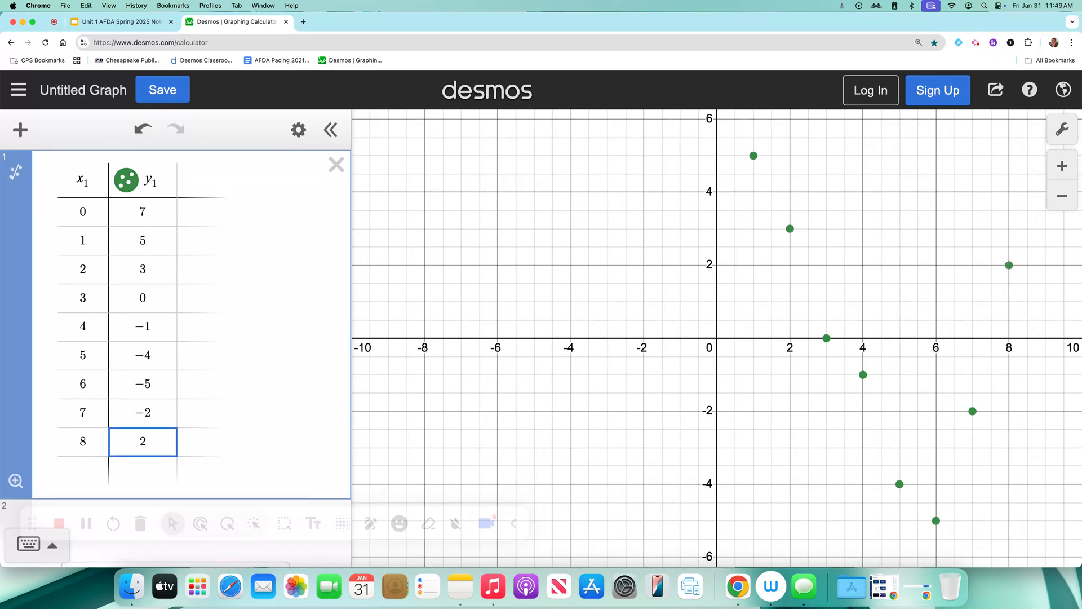
- Fit the graph window to the points of the temperature table
click(15, 484)
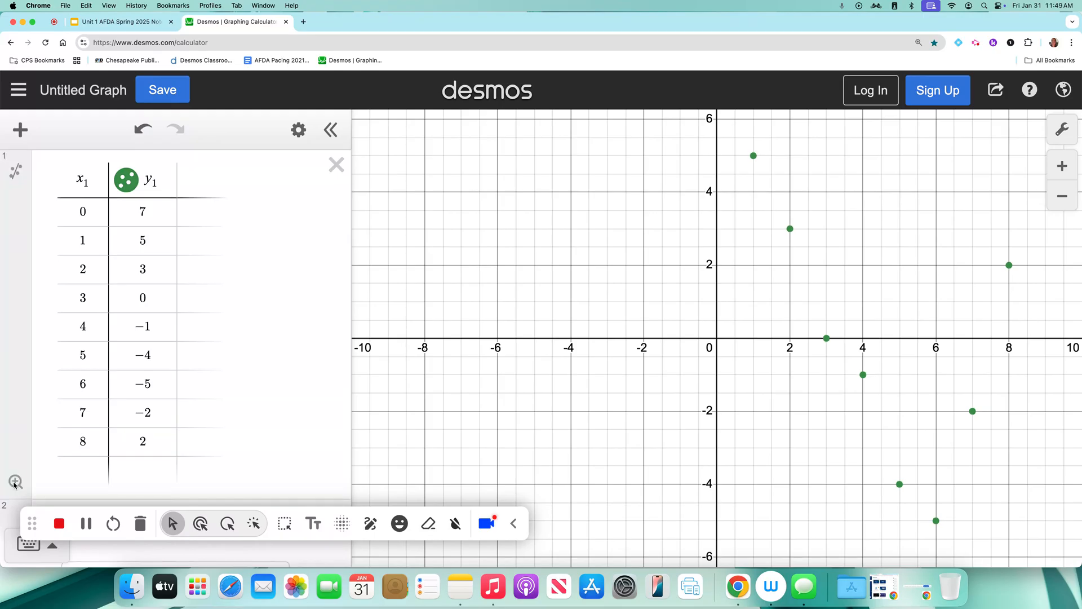
scroll(29, 451, down, 3)
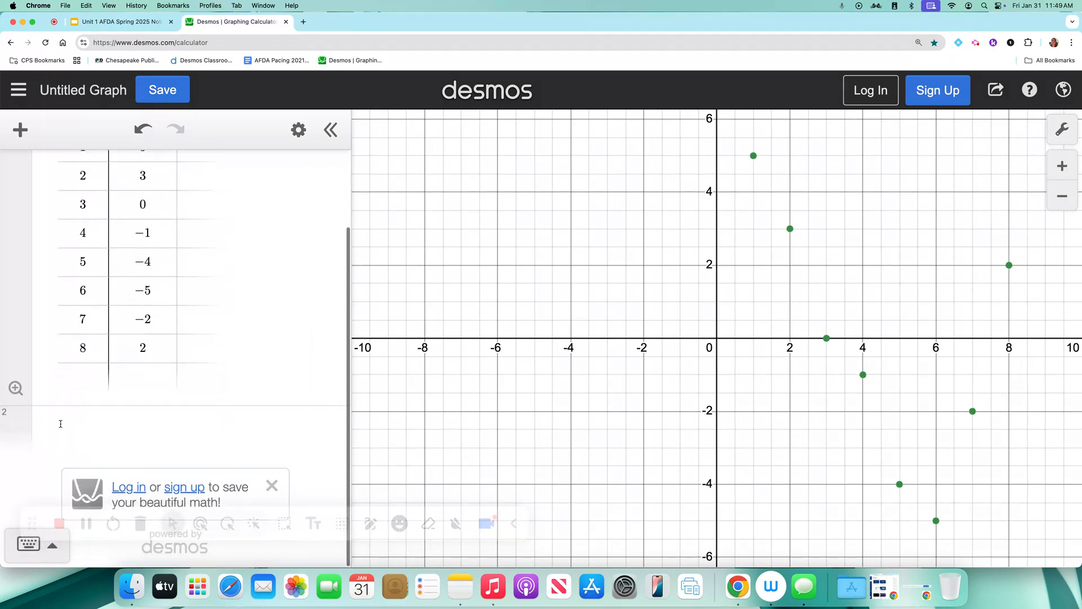
click(20, 388)
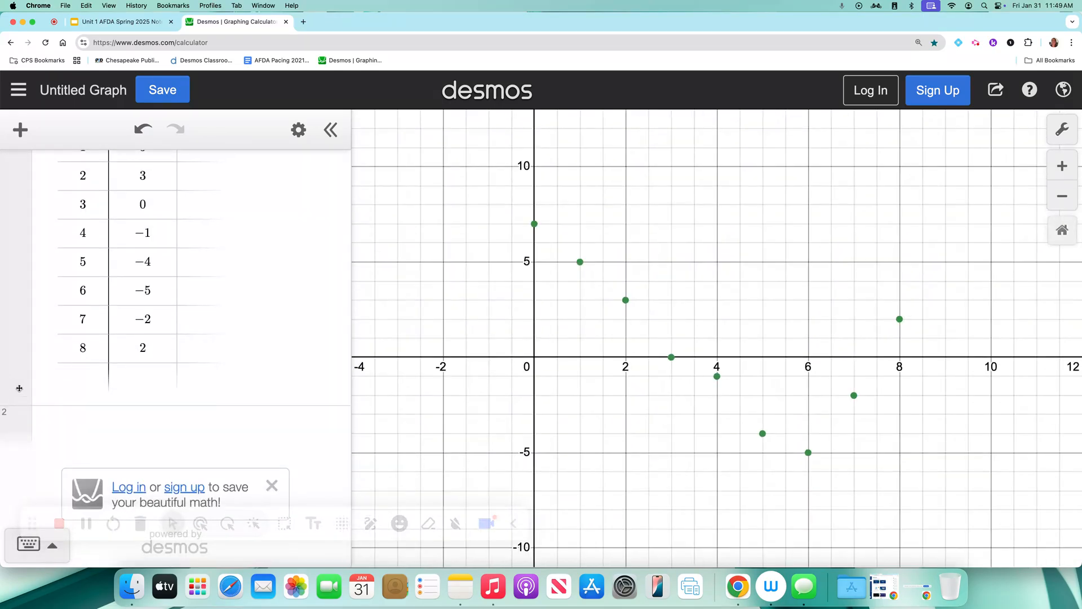
- Label the x-axis "hours after midnight" and close the graph settings
click(1062, 129)
click(977, 321)
text(hours a)
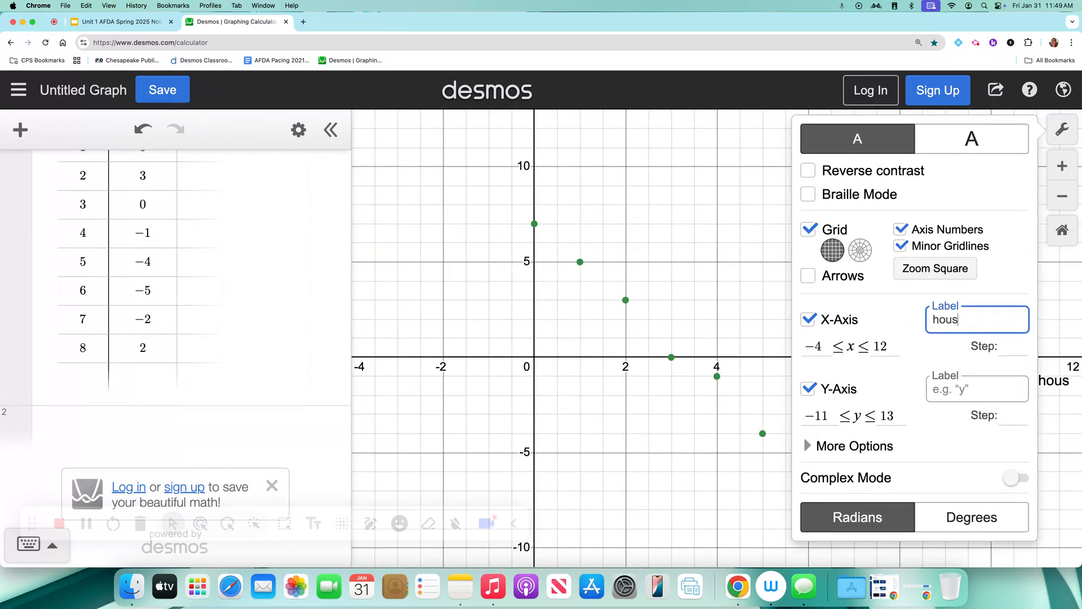
text(fter midnight)
click(663, 315)
scroll(662, 316, up, 1)
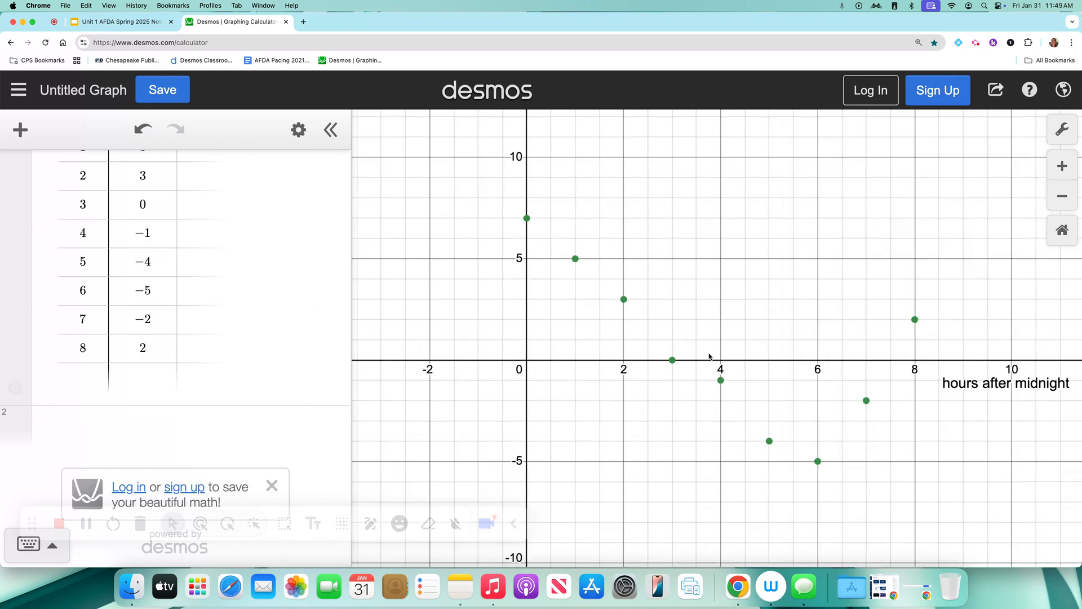
- Label the y-axis "temperature" and close the graph settings
click(1073, 123)
click(934, 389)
text(temperature)
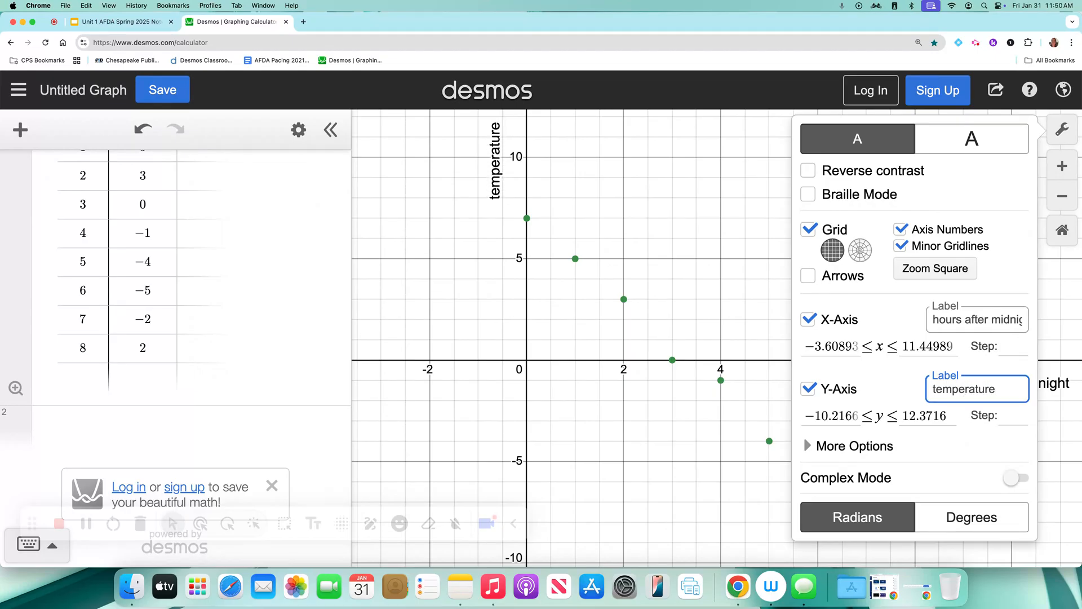
click(714, 341)
scroll(716, 343, up, 1)
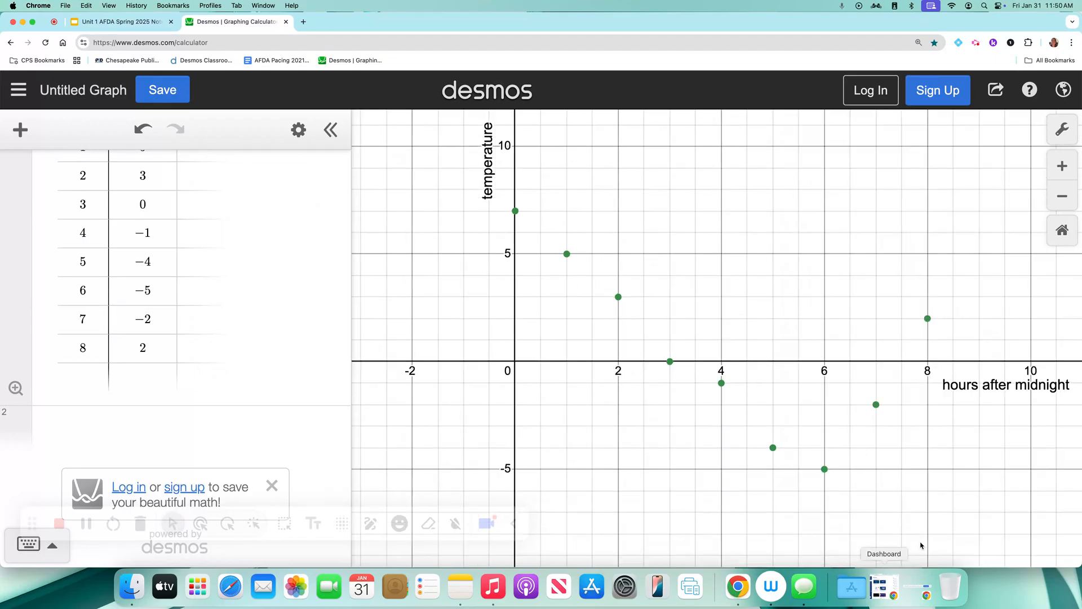
- Capture the labelled temperature graph as a screenshot and place it below the data table on the Example 2 slide in Google Slides
key(super+shift+4)
drag(470, 114, 1081, 489)
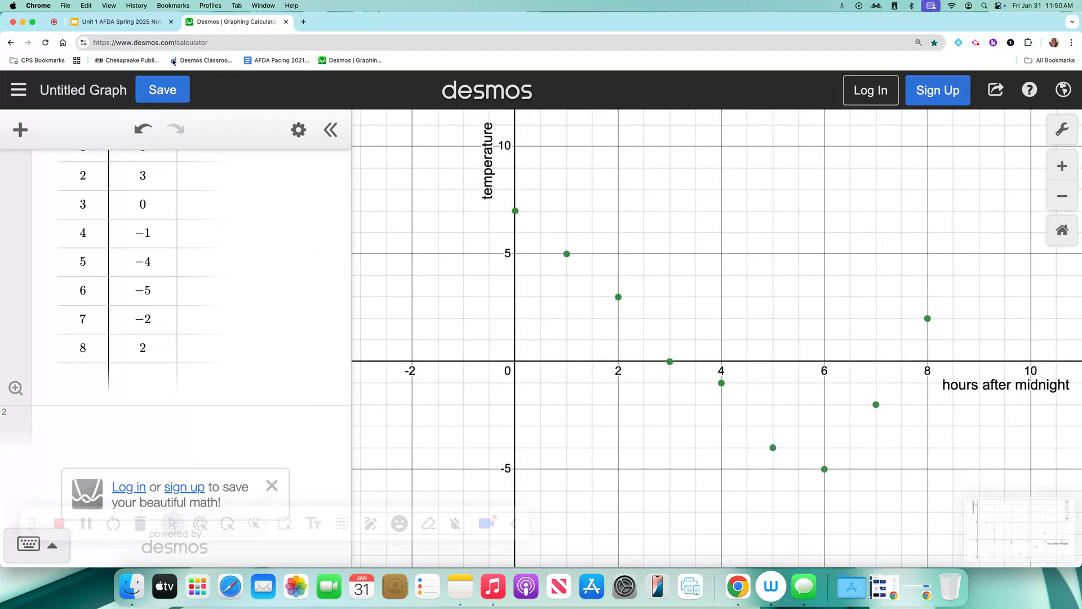
click(116, 21)
drag(1054, 529, 552, 327)
drag(645, 317, 762, 316)
- Open the Example 3 slide with the profit data, and delete all expressions from the graph back in Desmos
click(41, 511)
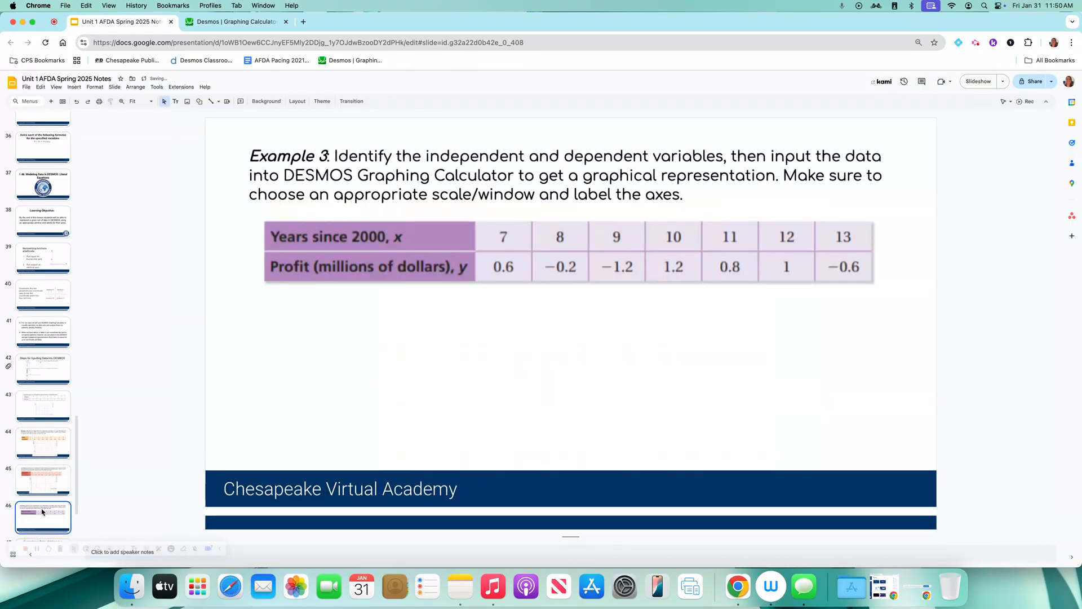
click(221, 26)
scroll(319, 201, up, 3)
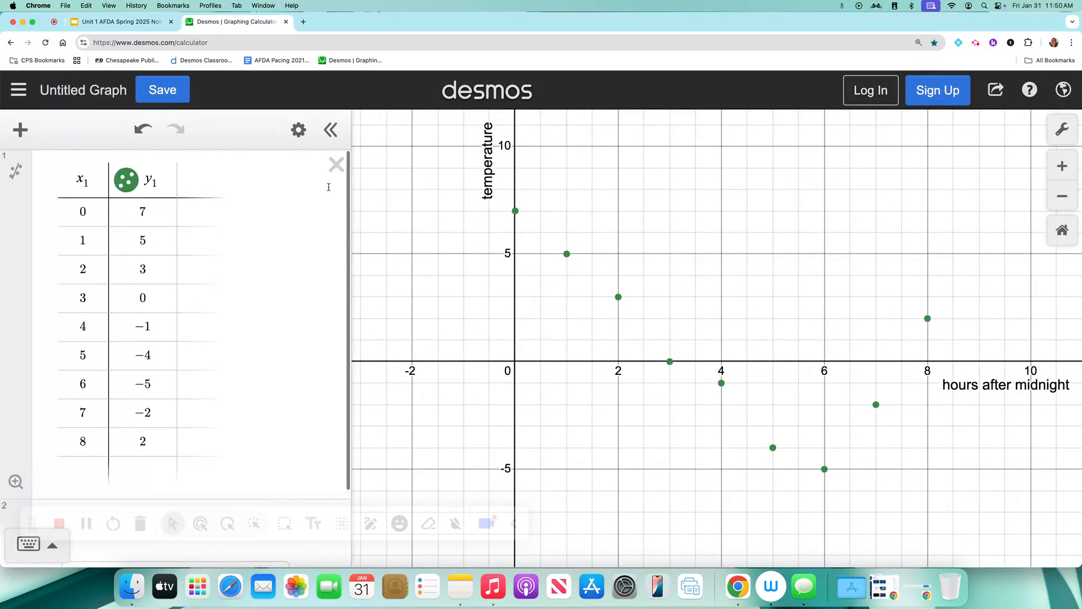
click(299, 130)
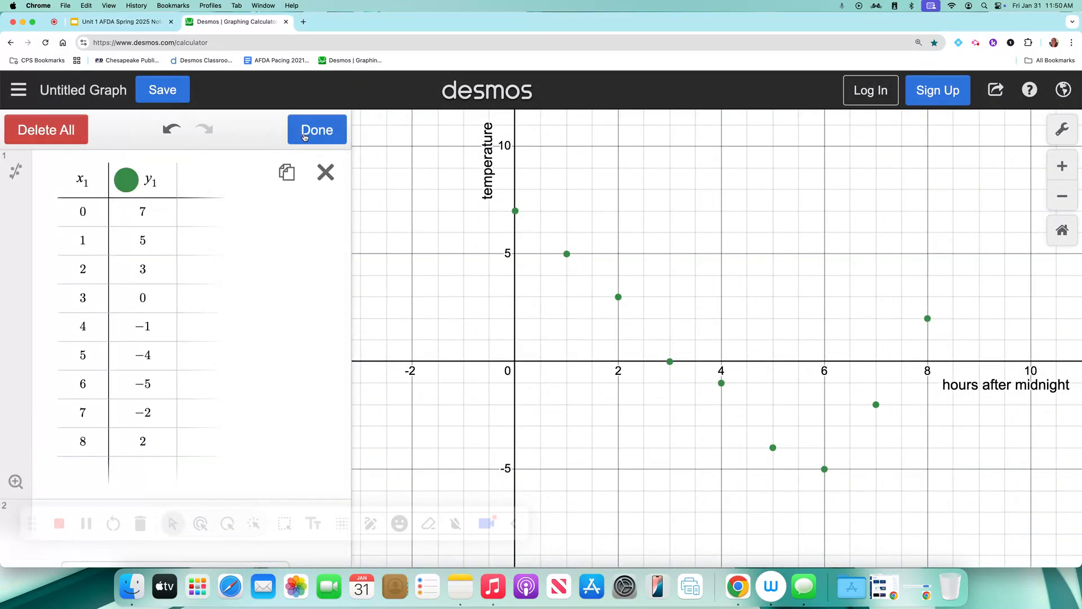
click(72, 129)
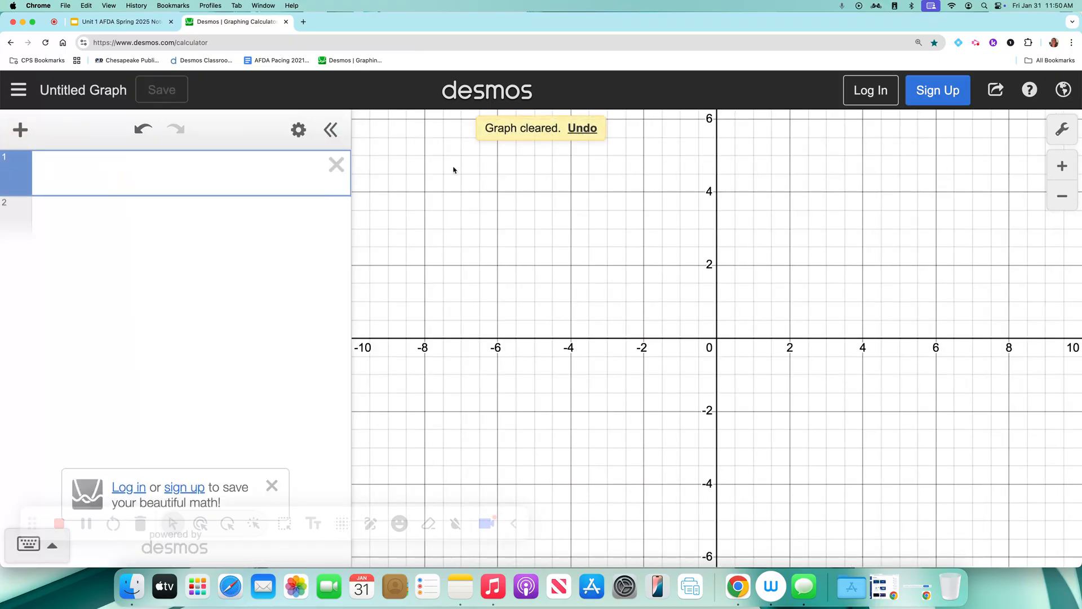
- Add a table and fill its x column with the years 7 through 13
click(20, 130)
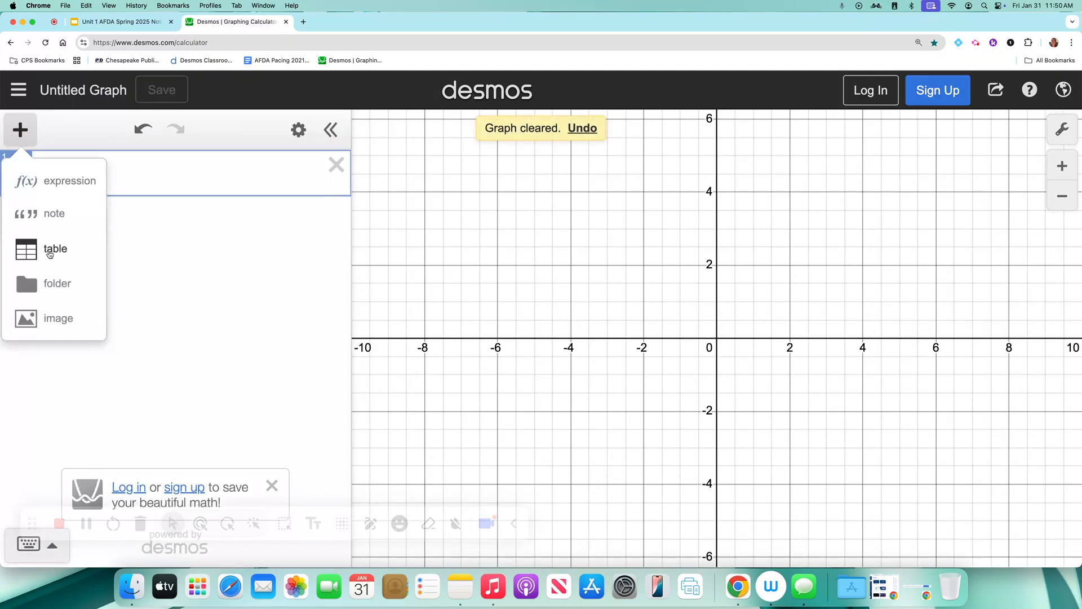
click(53, 249)
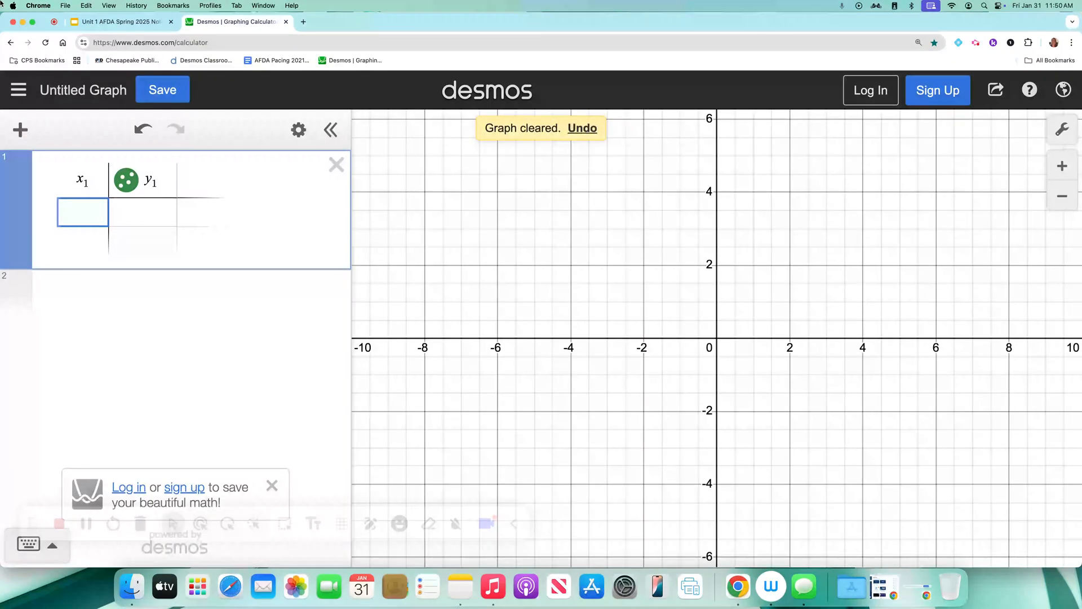
text(7)
key(Return)
text(8)
key(Return)
text(9)
key(Return)
text(10)
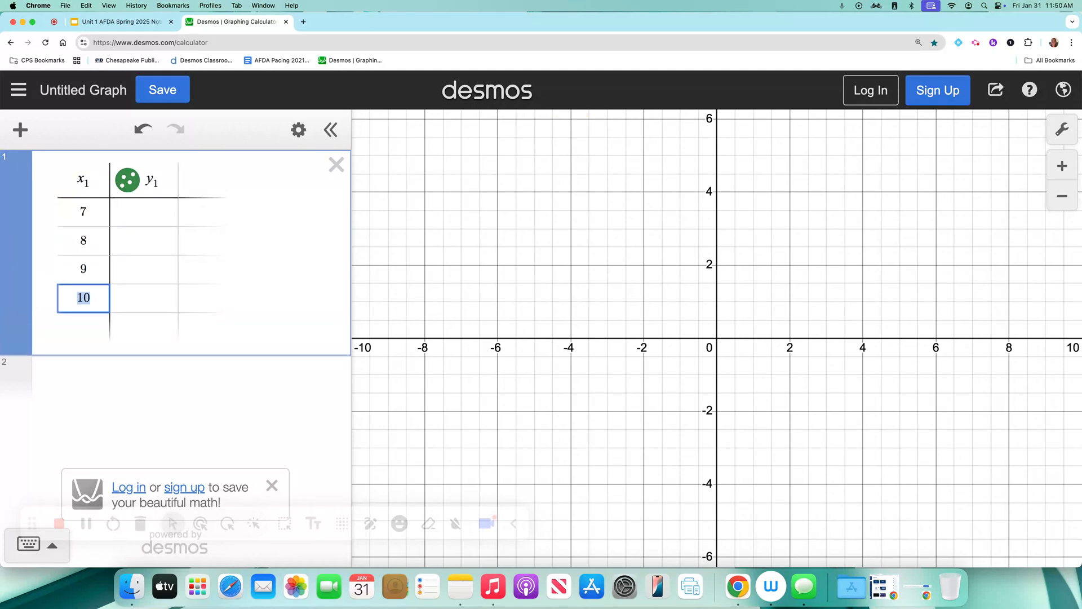
key(Return)
text(11)
key(Return)
text(12)
key(Return)
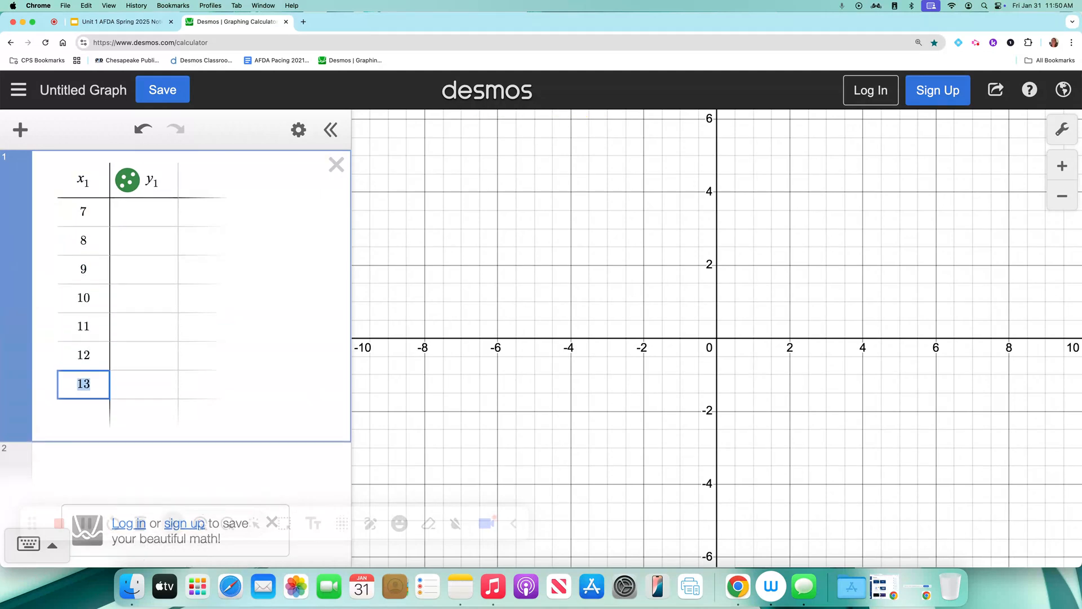
- Enter the profits 0.6, -0.2, -1.2, 1.2, 0.8, 1 and -0.6 in the table's y column
click(149, 216)
text(0.6)
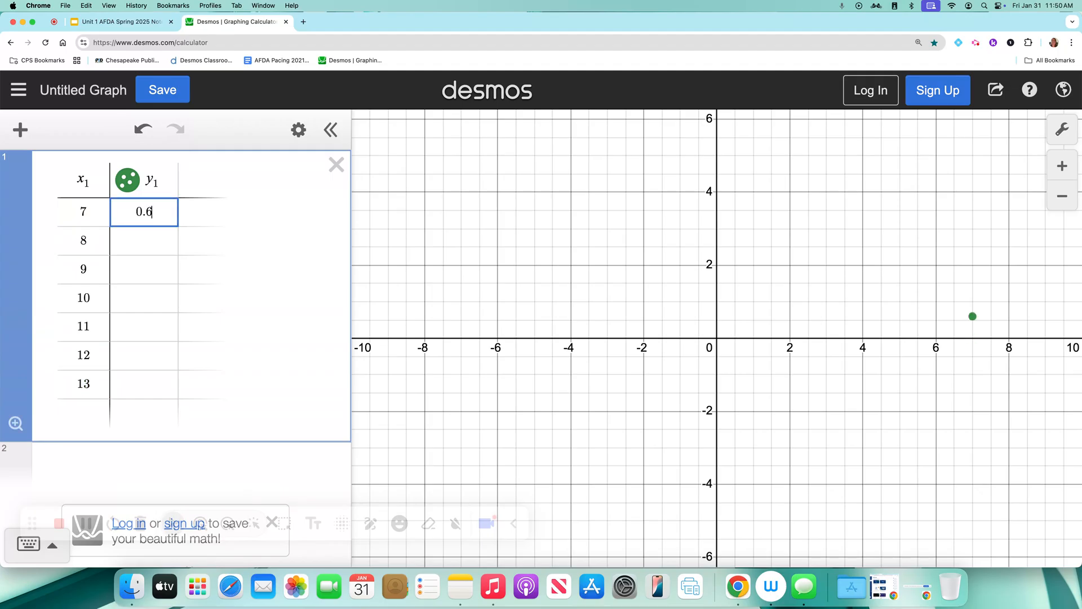
key(Return)
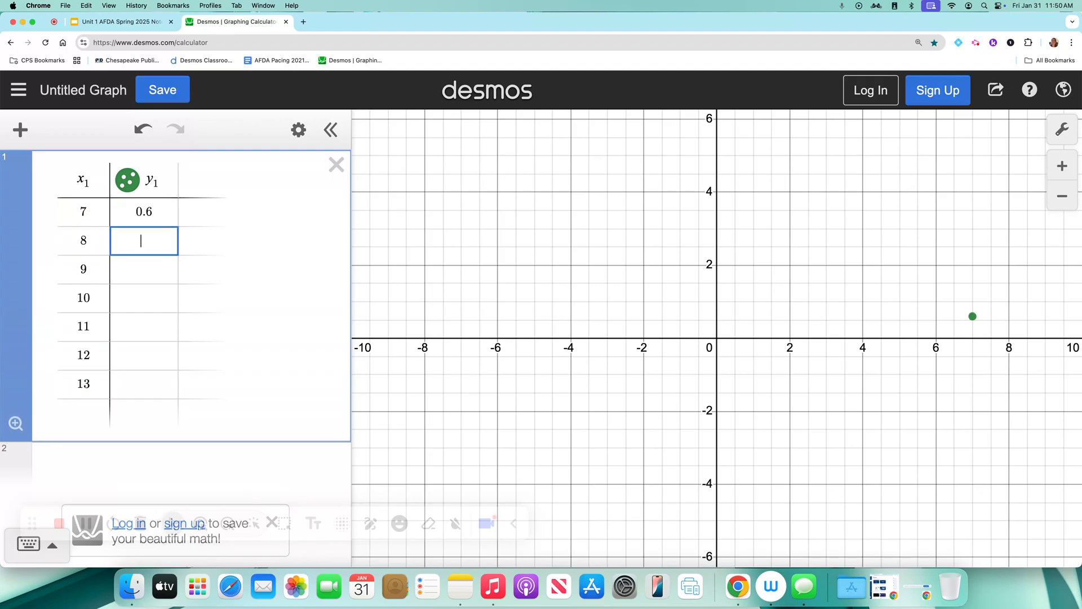
text(-0.2)
key(Return)
text(-)
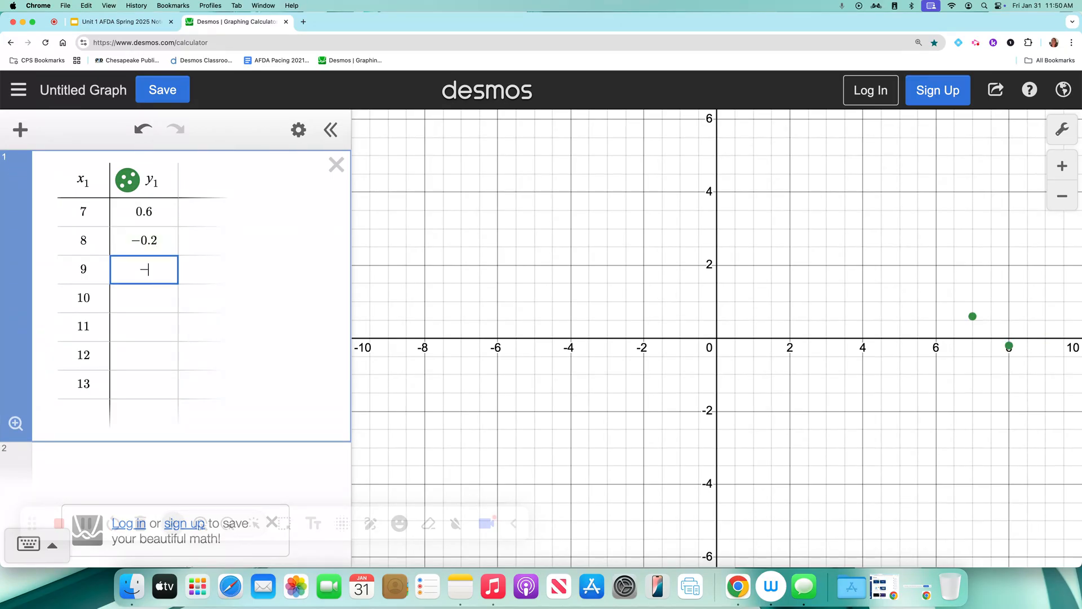
text(1.2)
key(Return)
text(1.2)
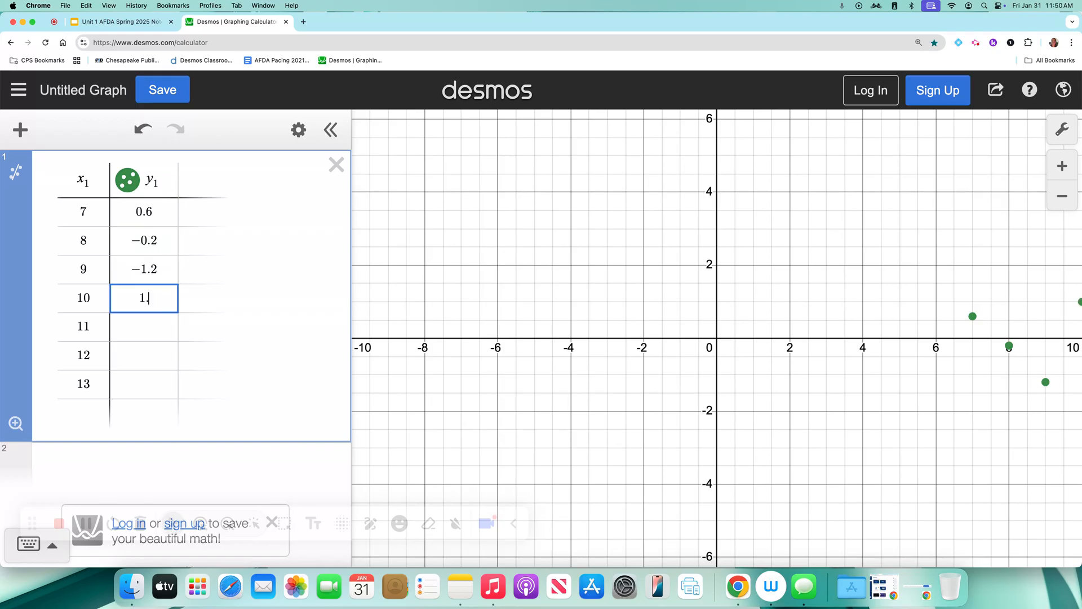
key(Return)
text(0.8)
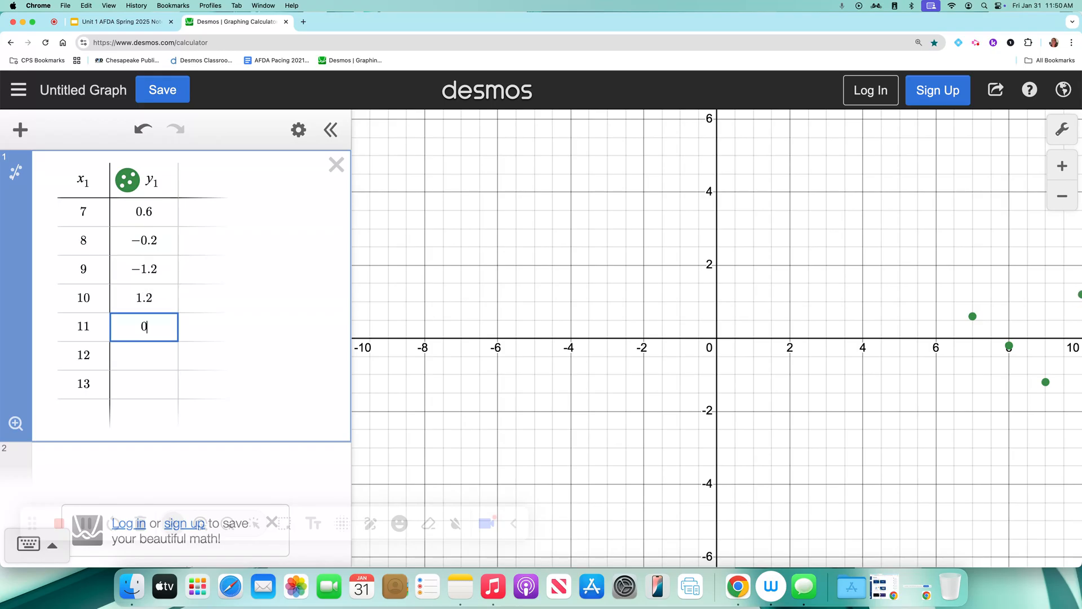
key(Return)
text(1)
key(Return)
text(-0.6)
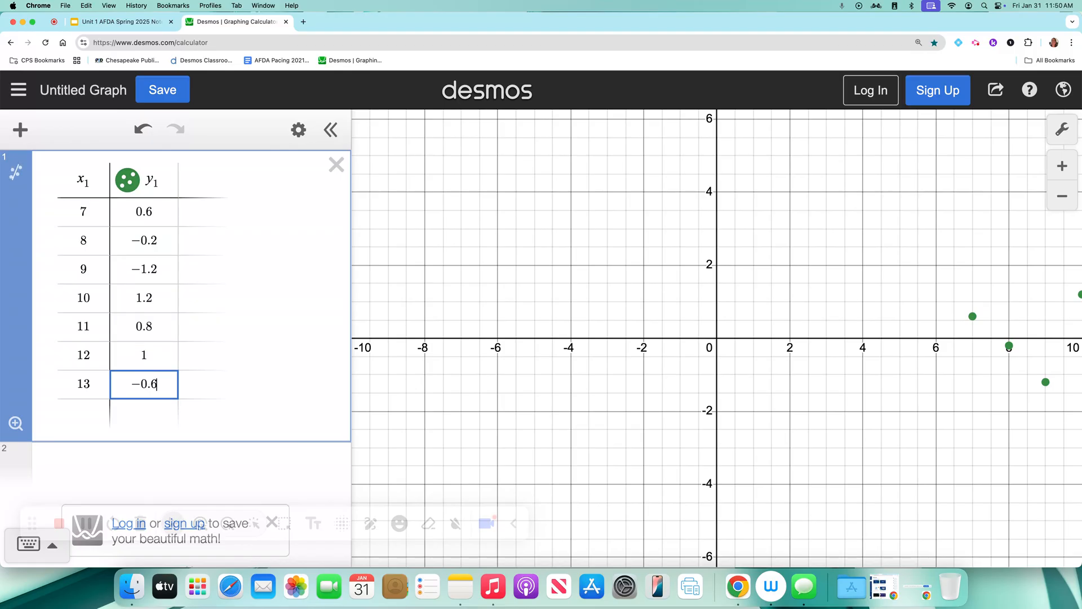
- Fit the graph window to the profit points and label the x-axis "years since 2000"
click(15, 424)
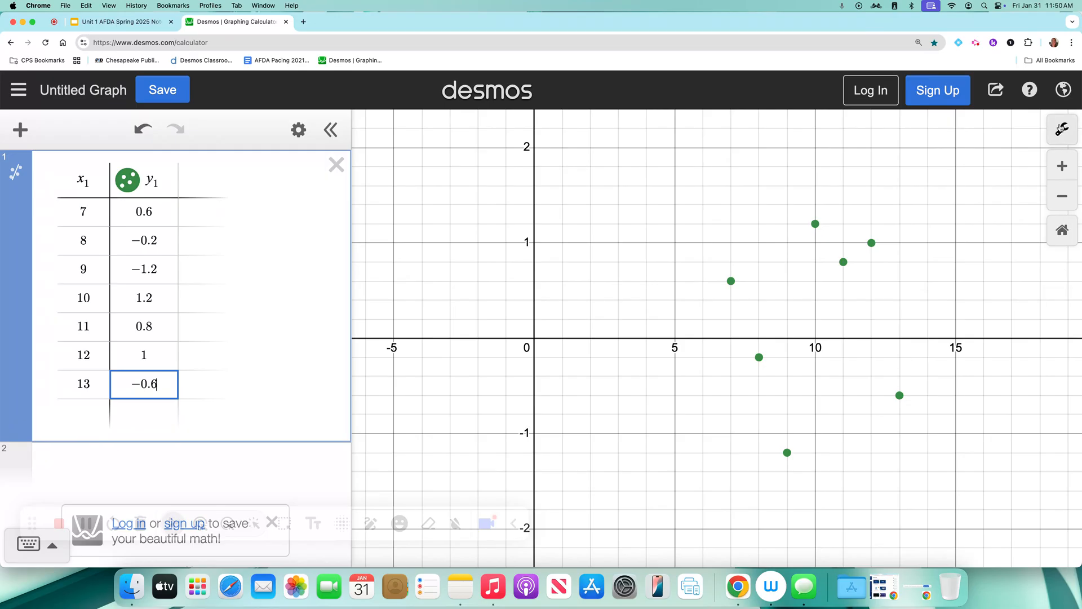
click(1062, 129)
click(996, 320)
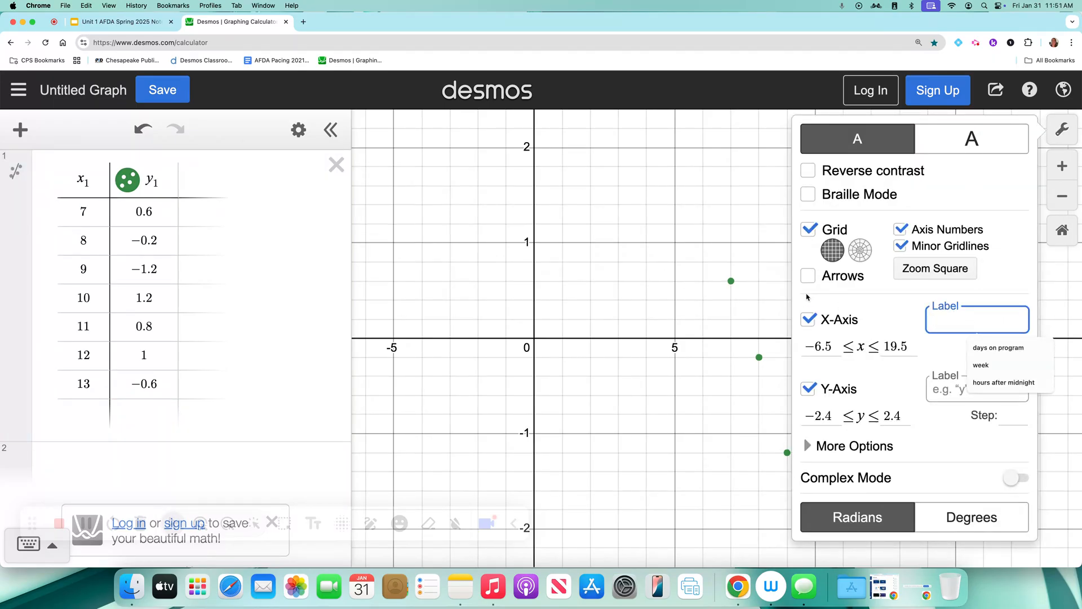
text(years since 2000)
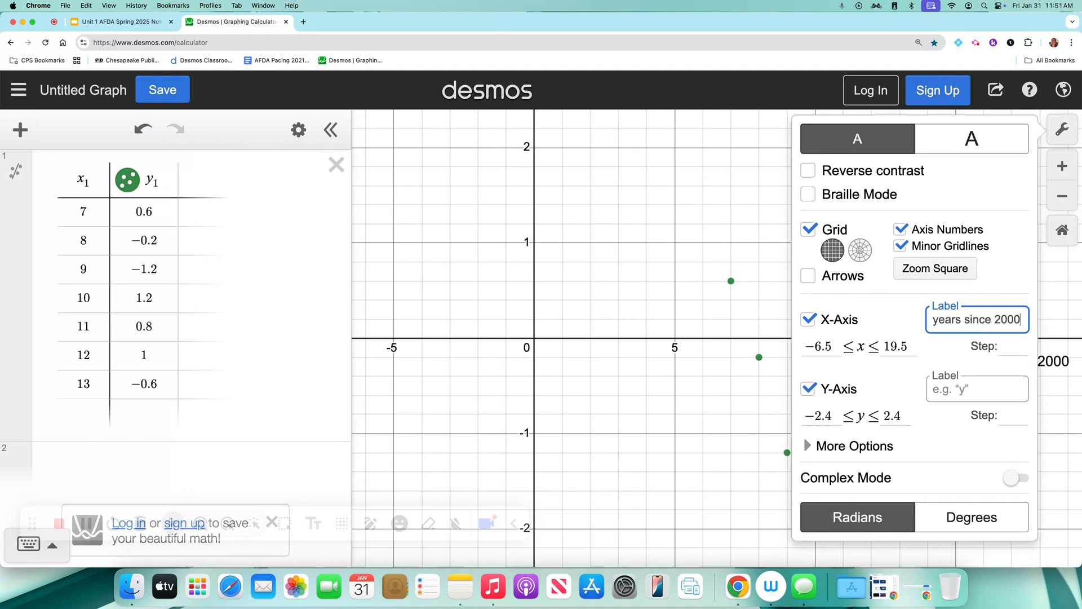
- Label the y-axis "profit (millions of dollars)" and close the graph settings
click(996, 387)
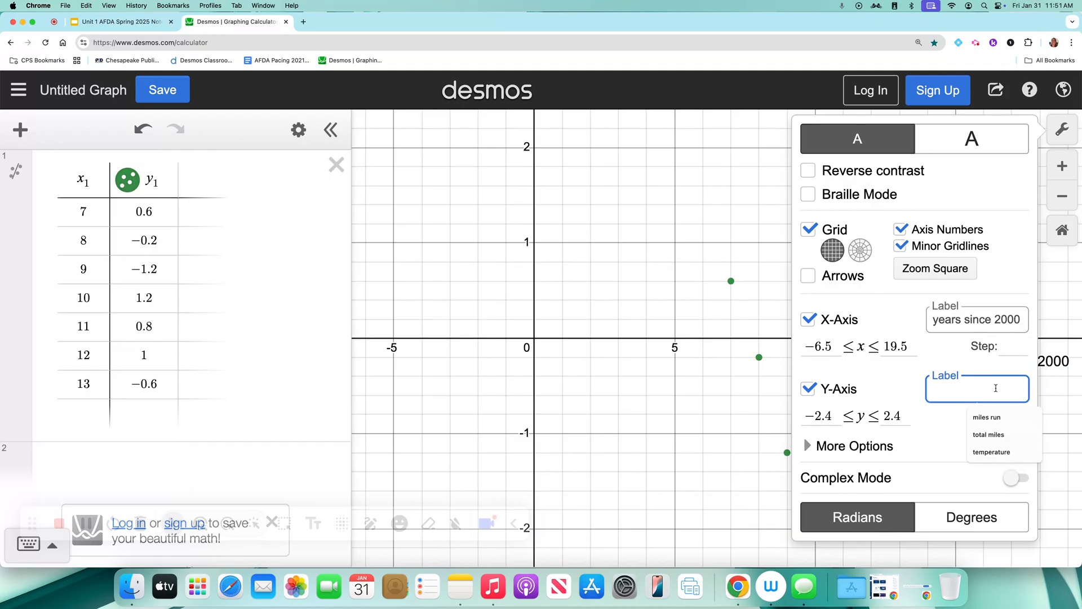
text(p)
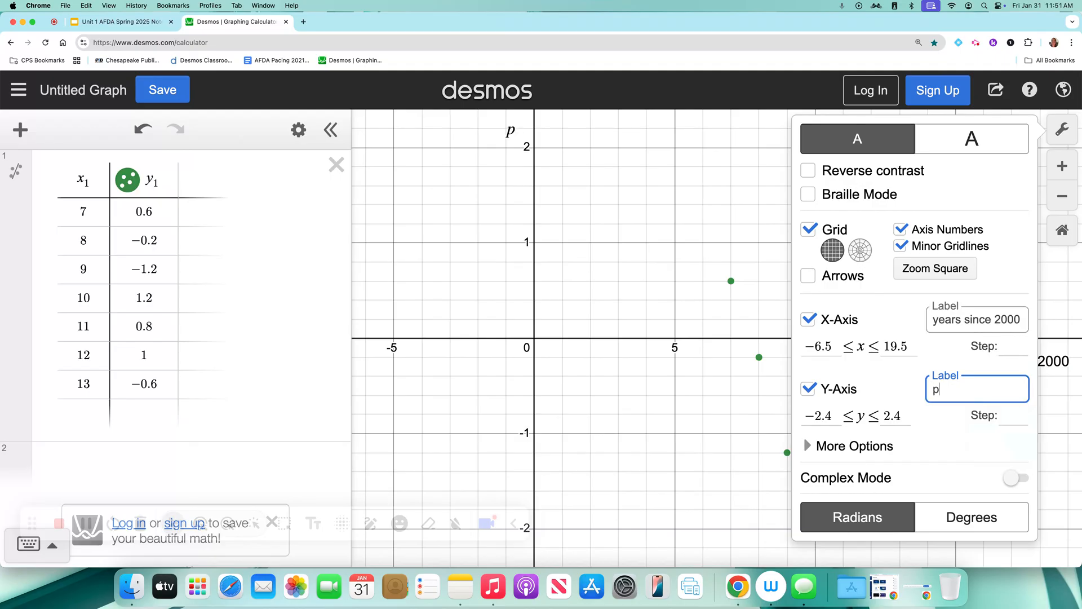
text(rofit()
key(BackSpace)
text((m)
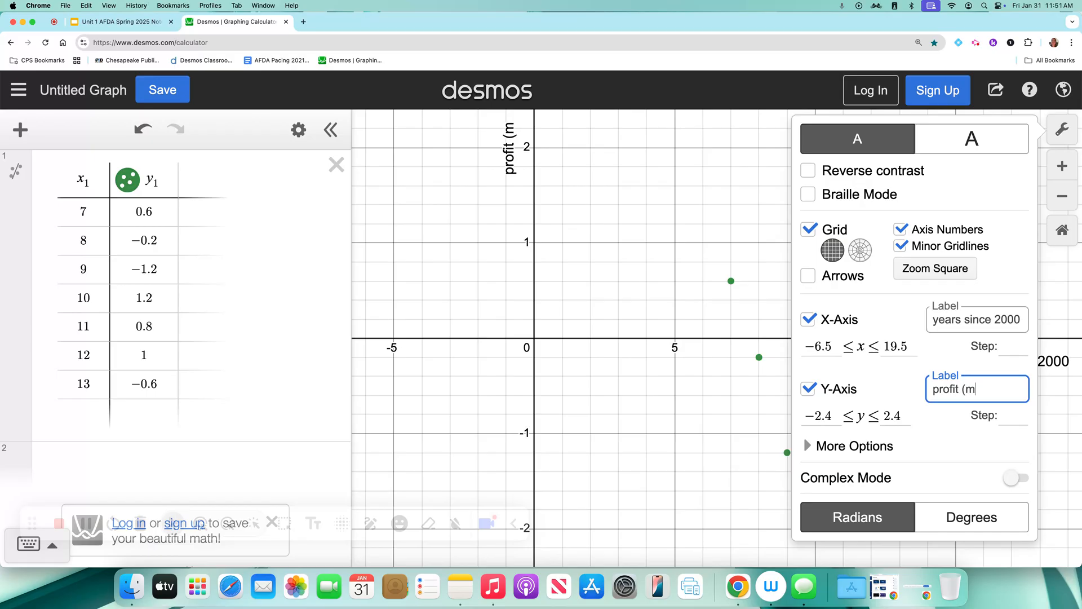
text(illions of d)
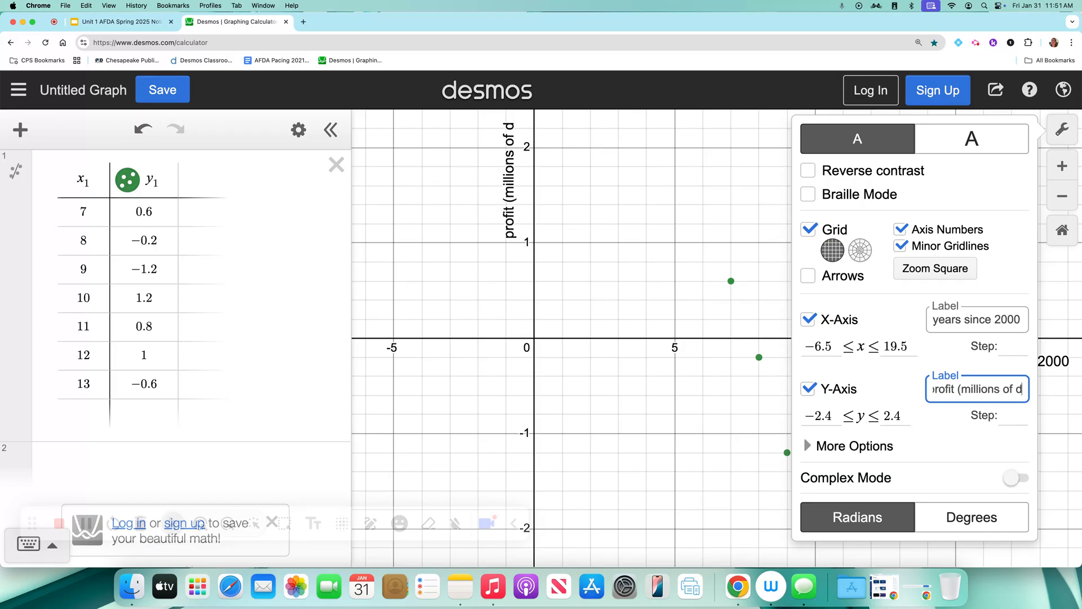
text(ollars))
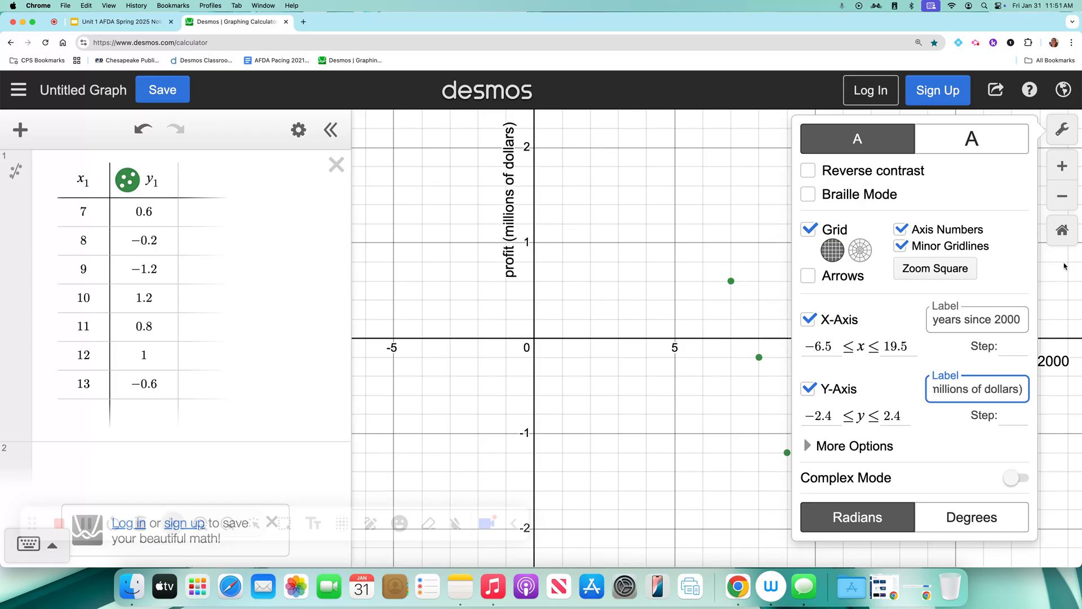
click(1076, 127)
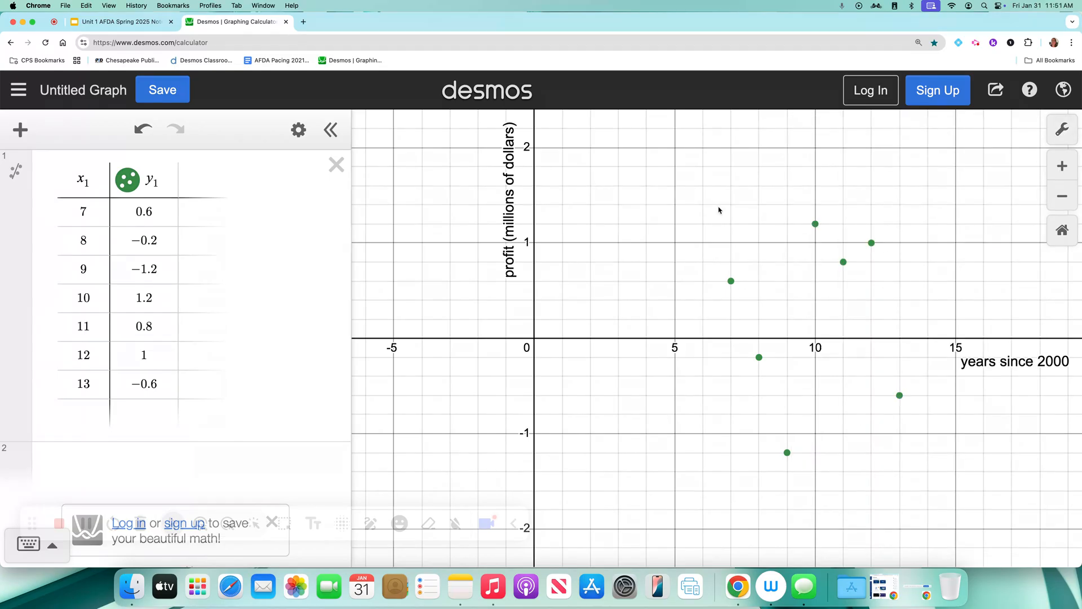
- Capture a screenshot of the labelled profit graph and place it centred below the data table on the Example 3 slide
key(super+shift+4)
drag(487, 113, 1081, 484)
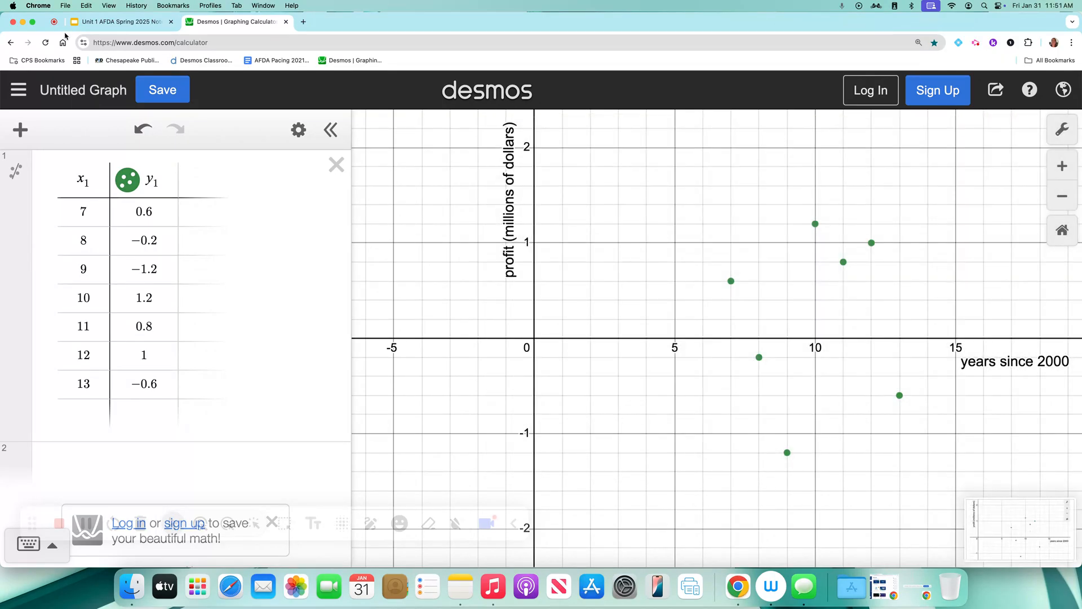
click(113, 21)
drag(1020, 530, 550, 357)
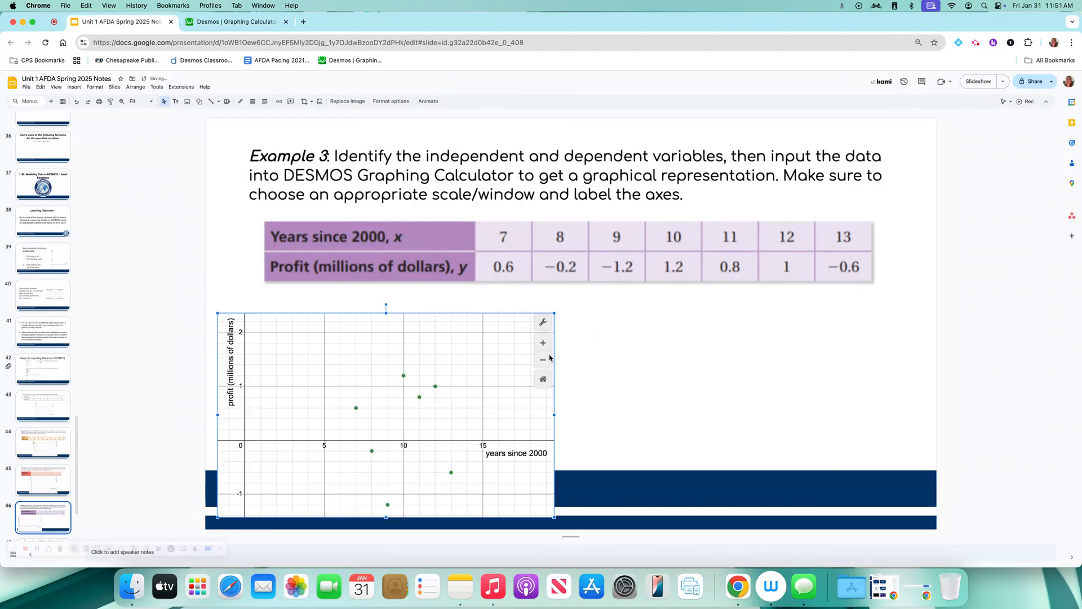
drag(445, 360, 620, 345)
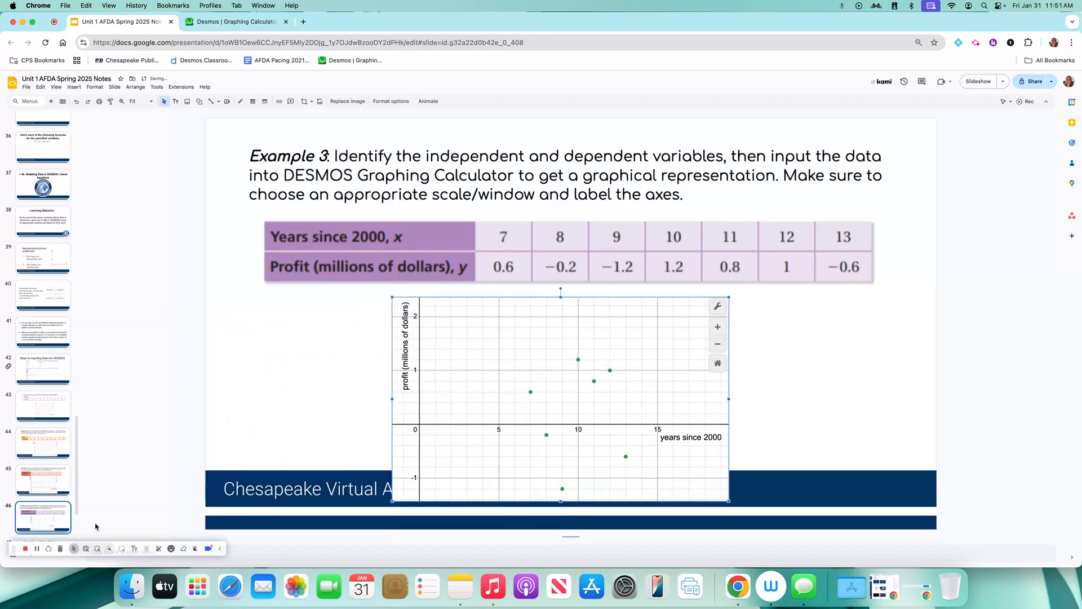
- Open the Example 4 slide, and delete all expressions from the graph back in Desmos
scroll(50, 474, down, 3)
click(50, 468)
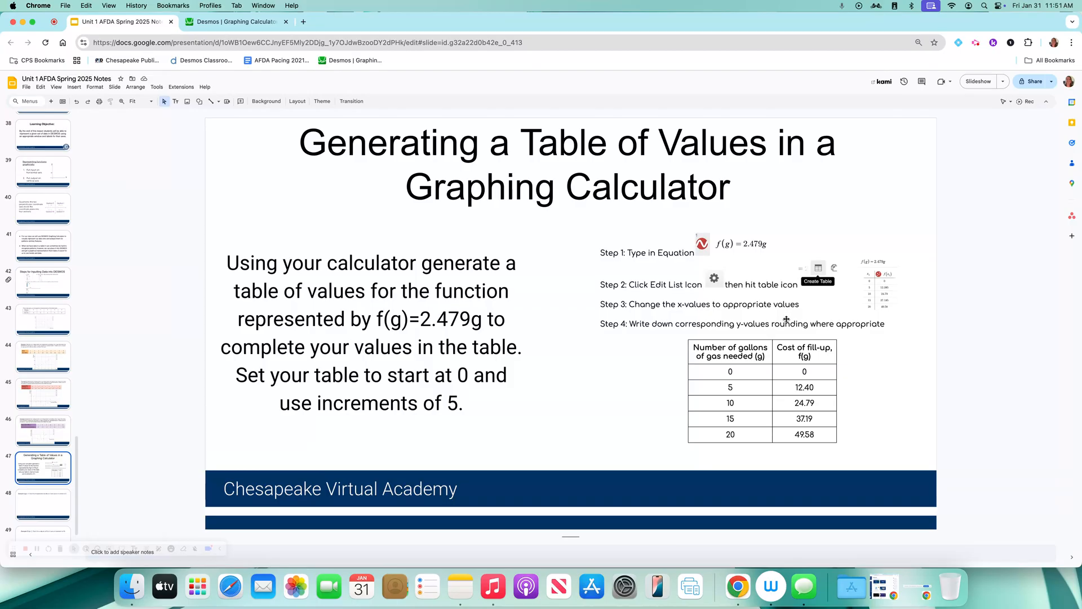
click(47, 509)
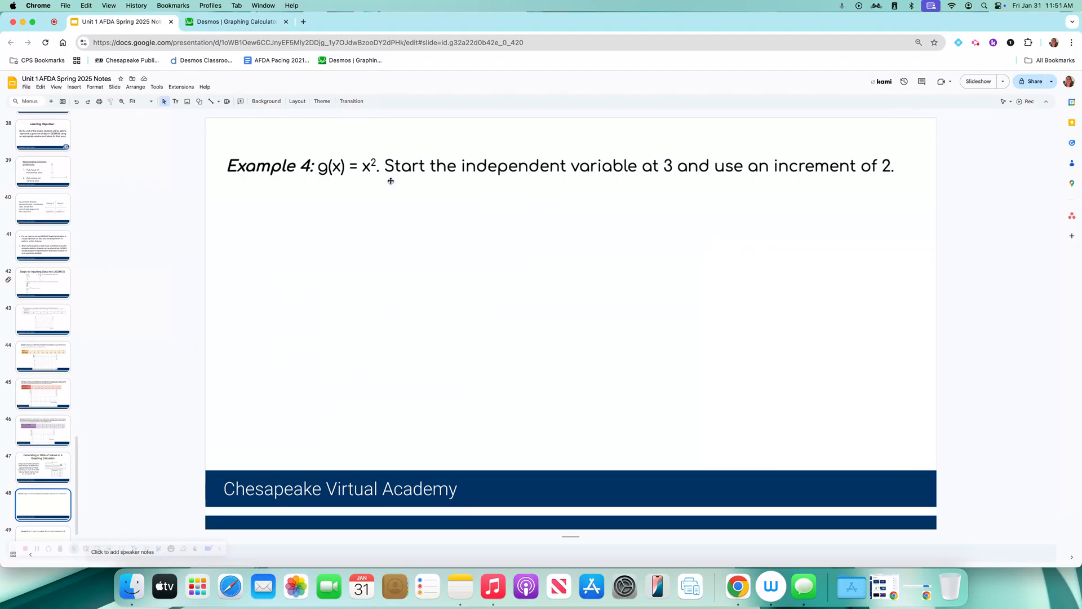
click(237, 22)
click(337, 164)
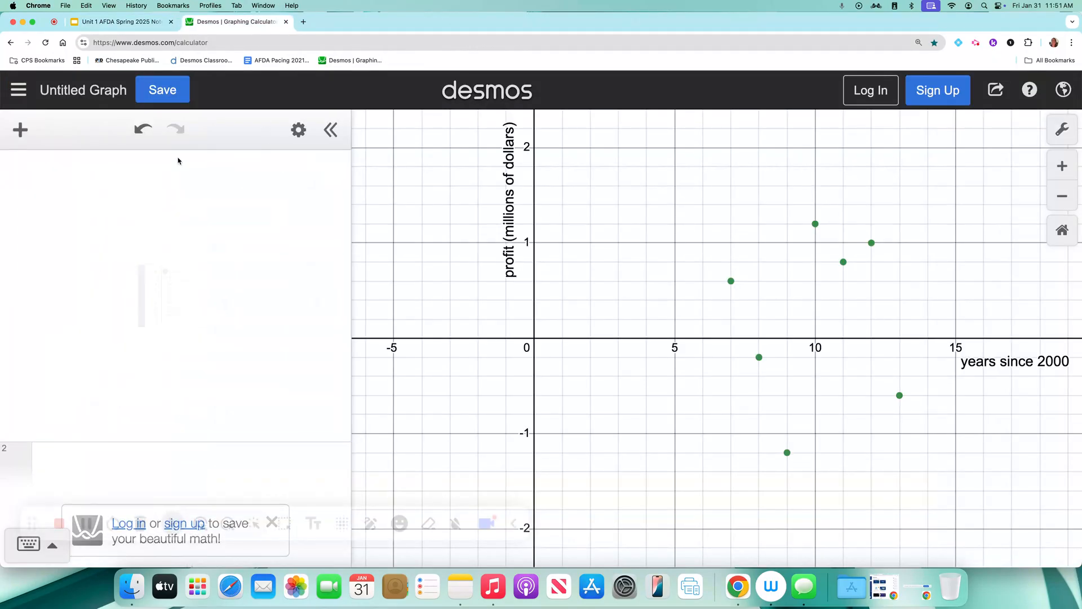
click(298, 129)
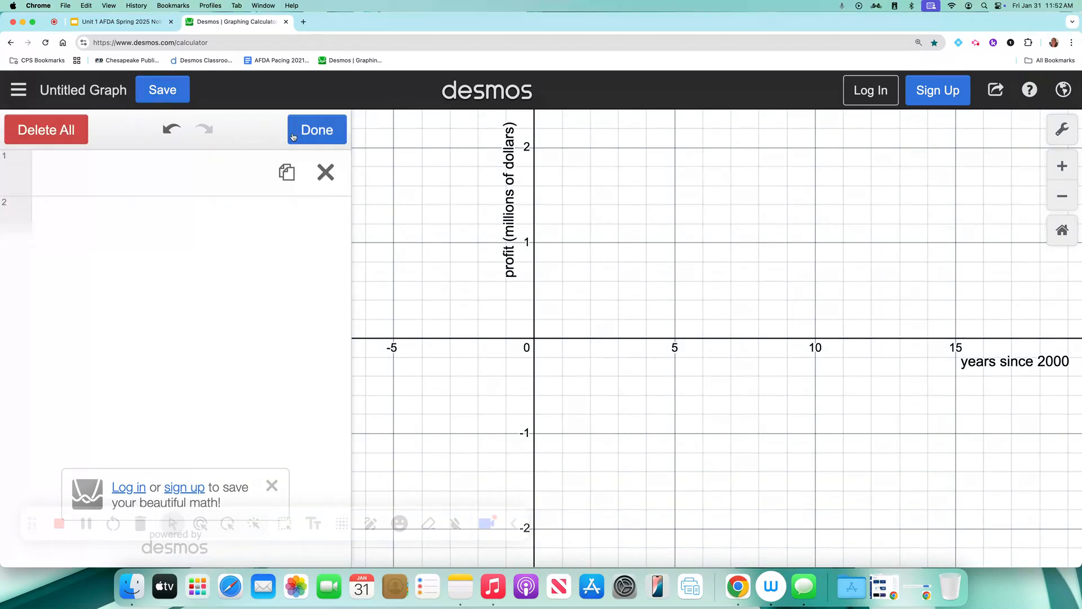
click(46, 130)
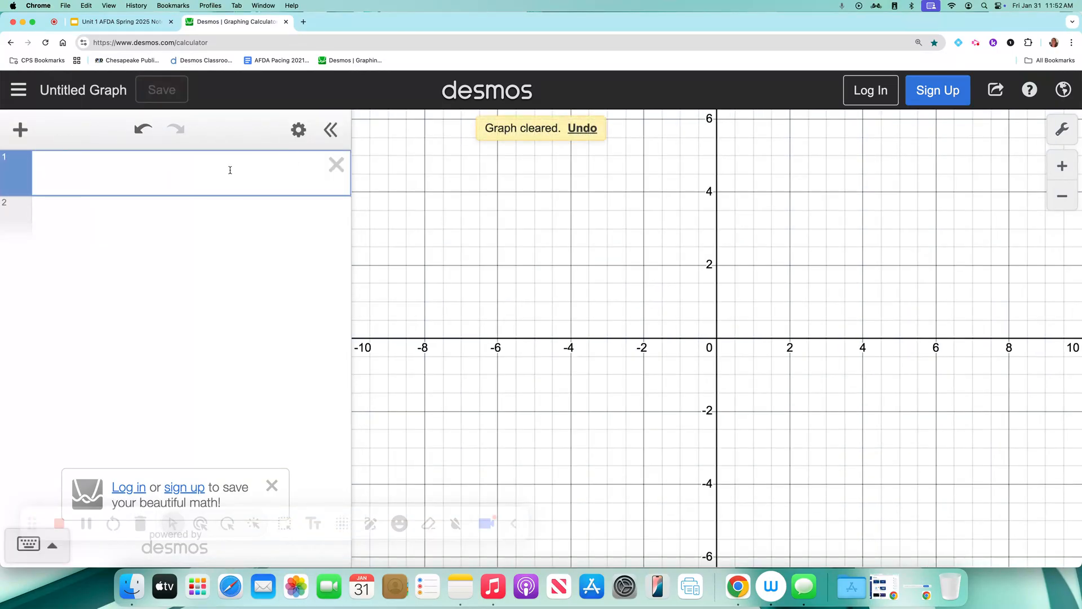
- Enter the function g(x) = x^2 and create a table of values from it
text(g(x)
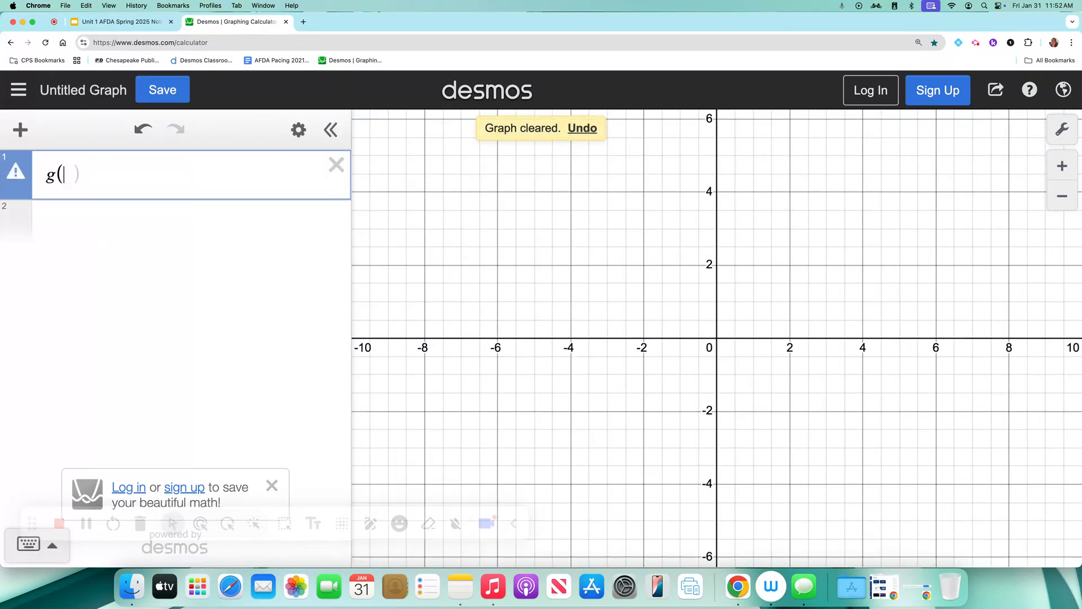
text()=c^3)
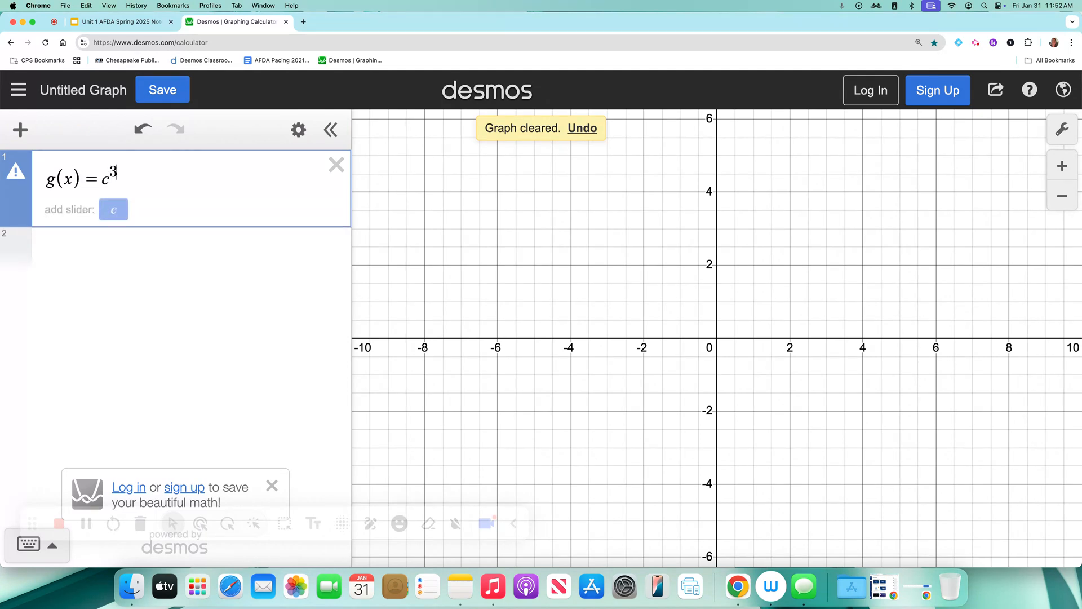
key(BackSpace)
text(x)
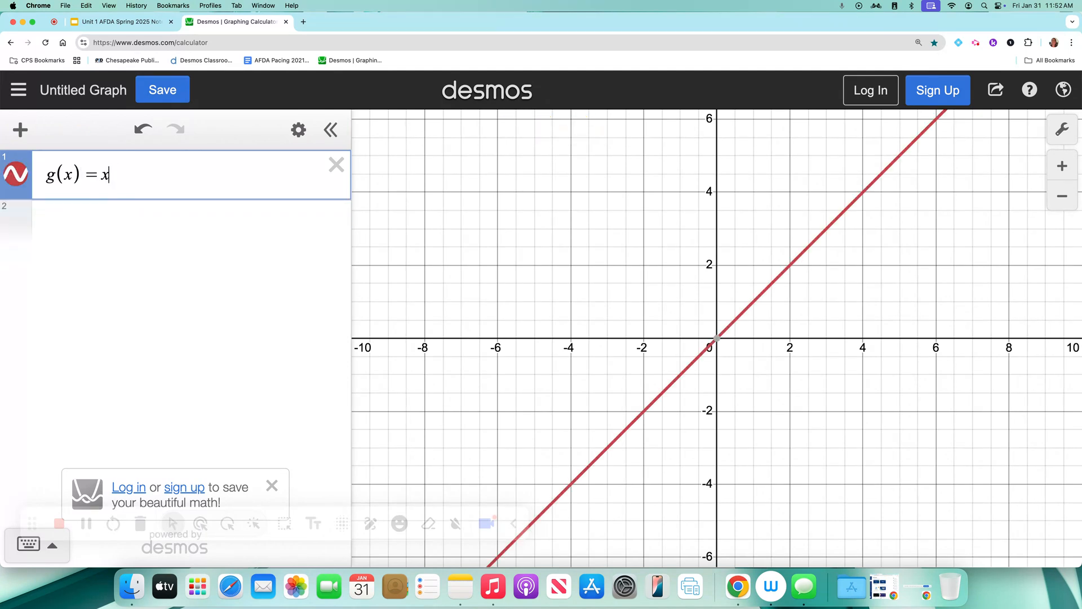
text(^2)
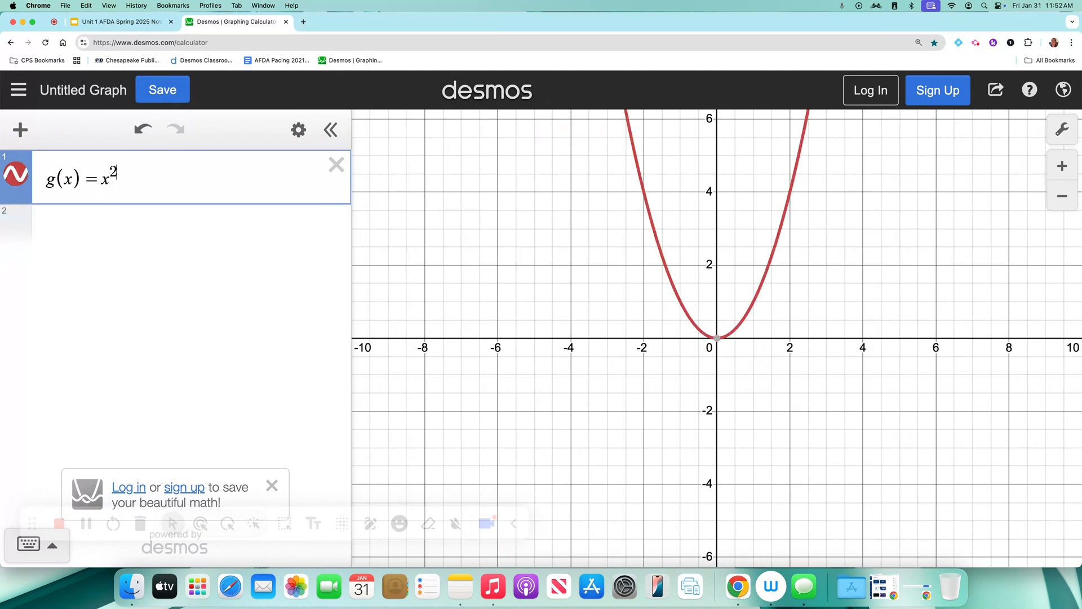
click(298, 133)
click(248, 172)
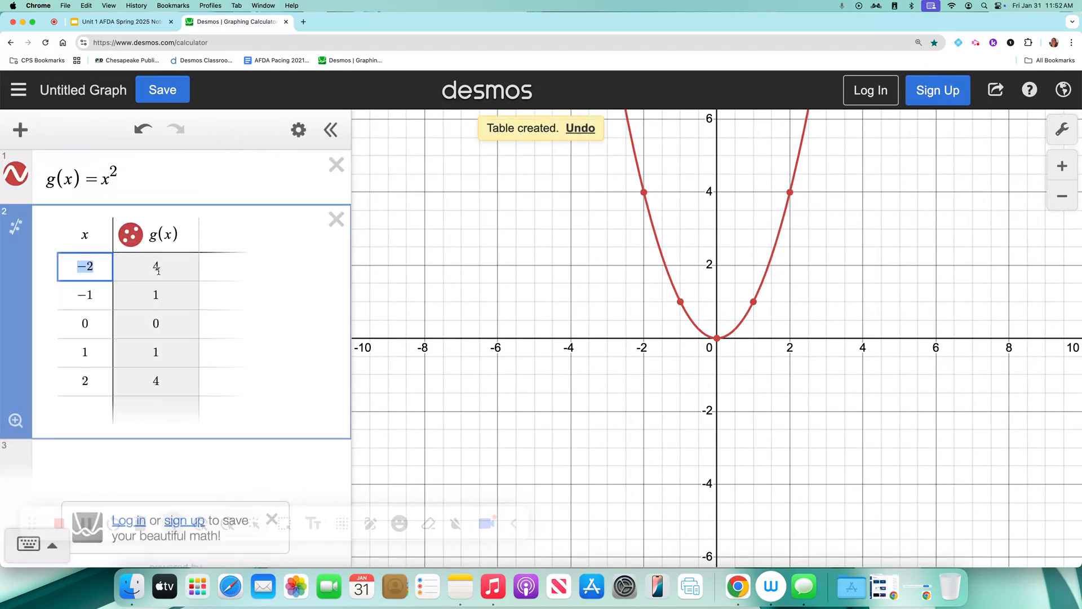
- Set the table's x values to 3, 5, 7 and 9, and delete the leftover rows
text(3)
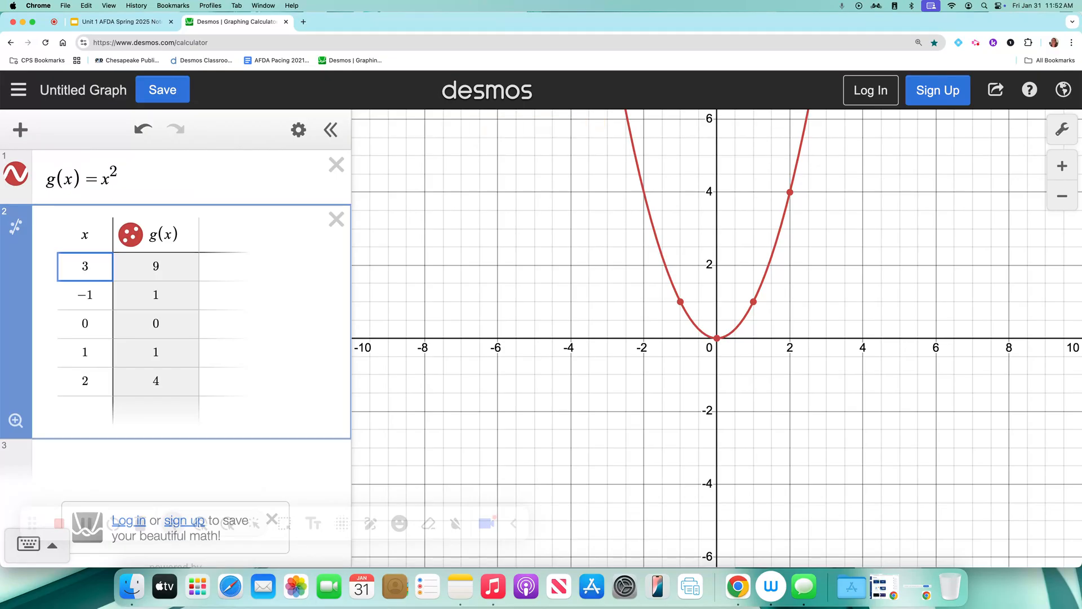
key(Down)
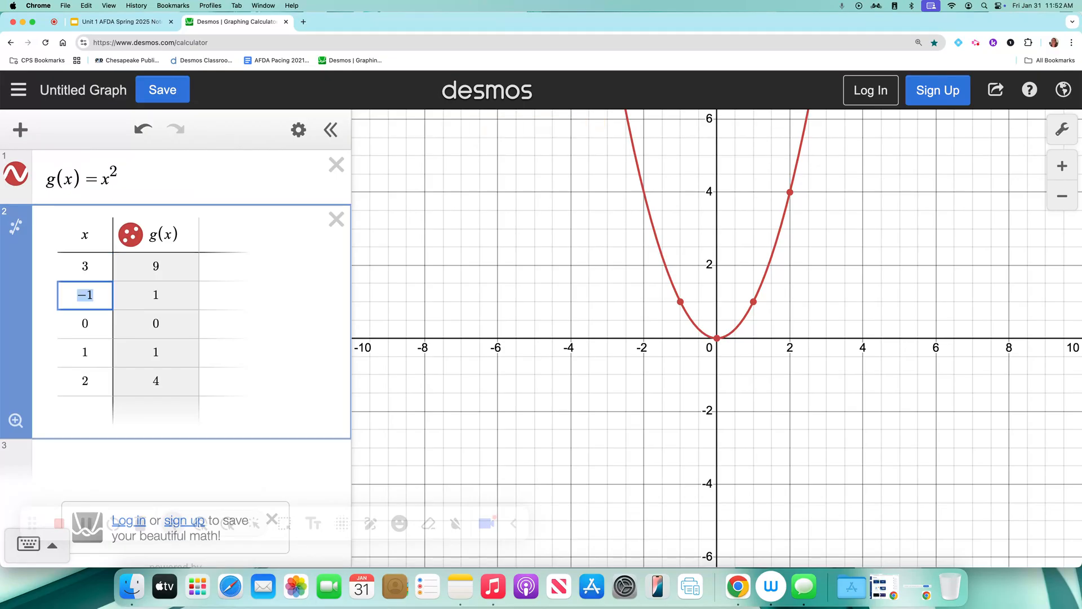
text(5)
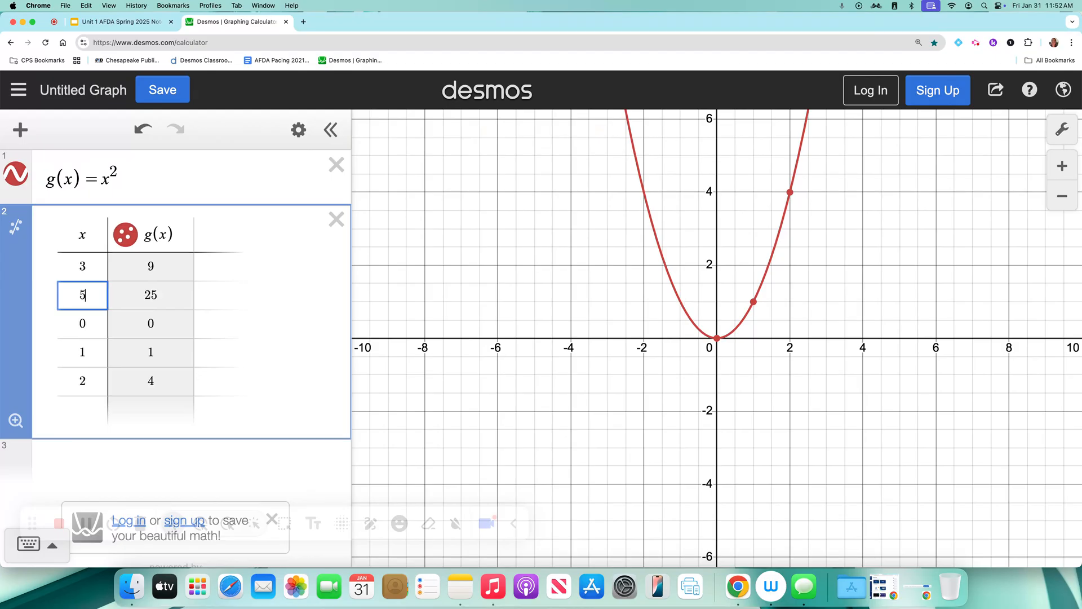
key(Return)
text(7)
key(Down)
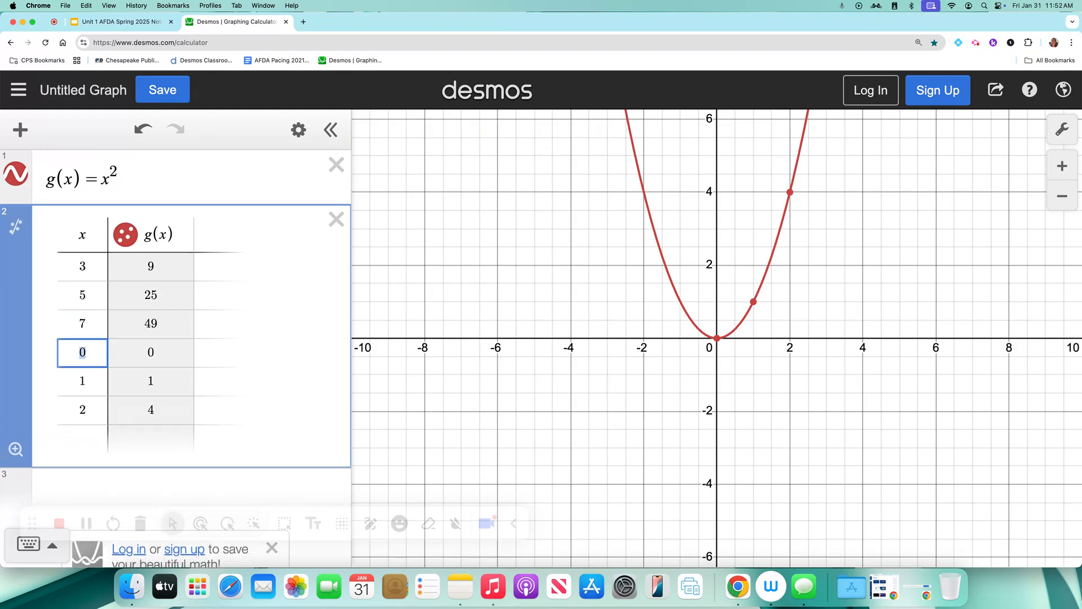
text(9)
key(Down)
key(Down)
key(BackSpace)
key(BackSpace)
key(BackSpace)
key(BackSpace)
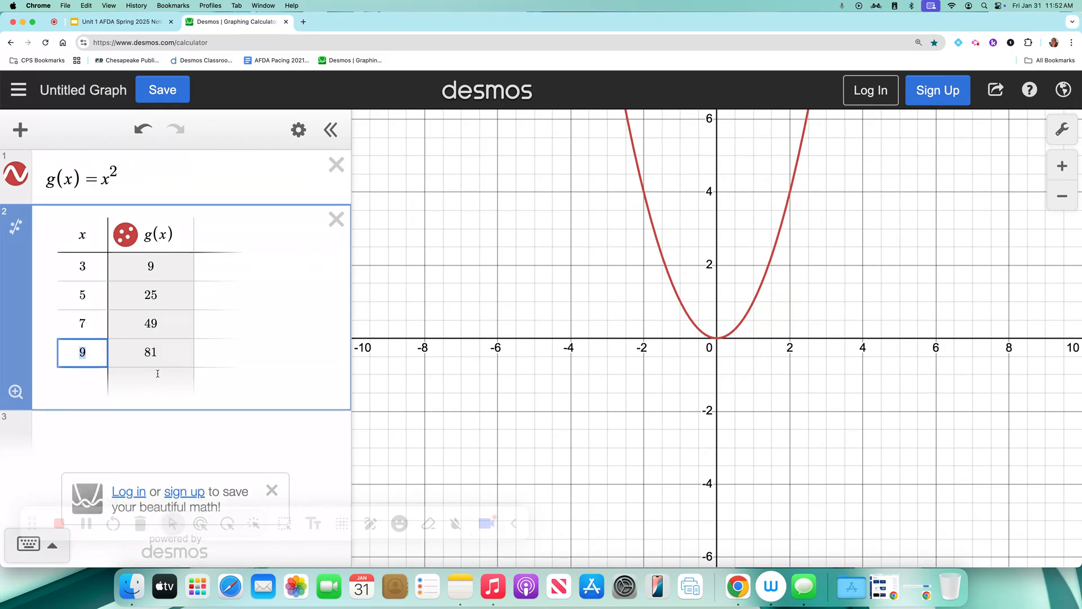
- Fit the graph window to the table's points, and add a screenshot of the table and graph to the Example 4 slide
click(16, 392)
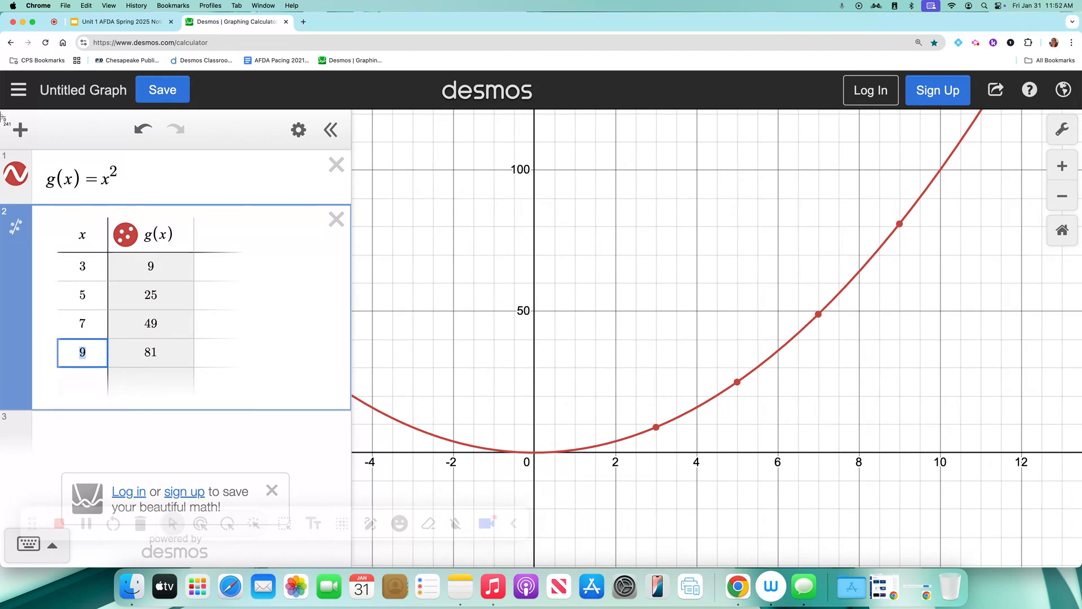
drag(3, 112, 1046, 467)
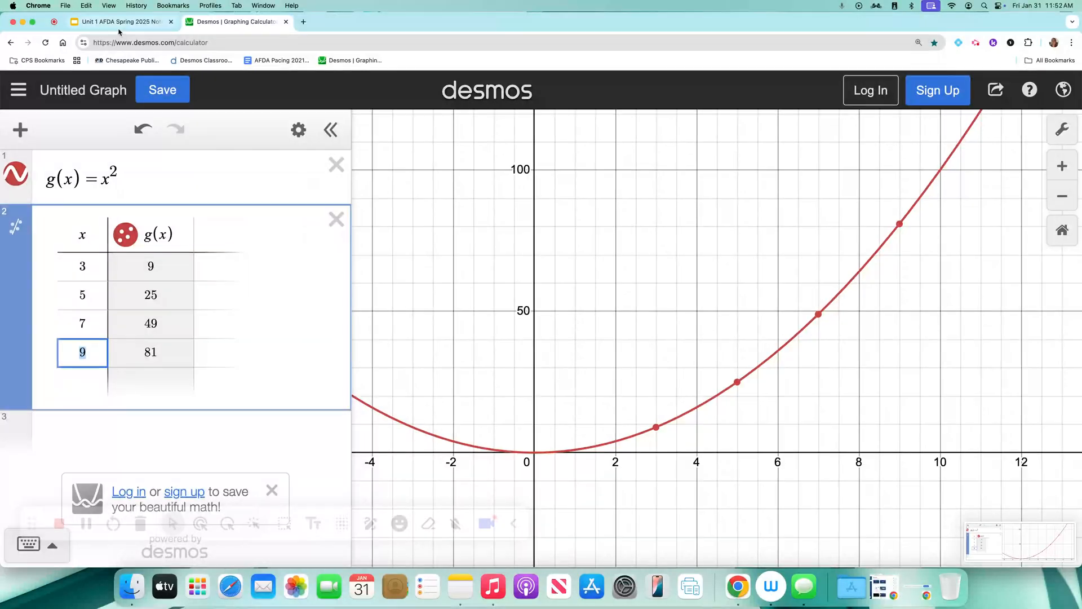
click(120, 22)
drag(1060, 561, 540, 289)
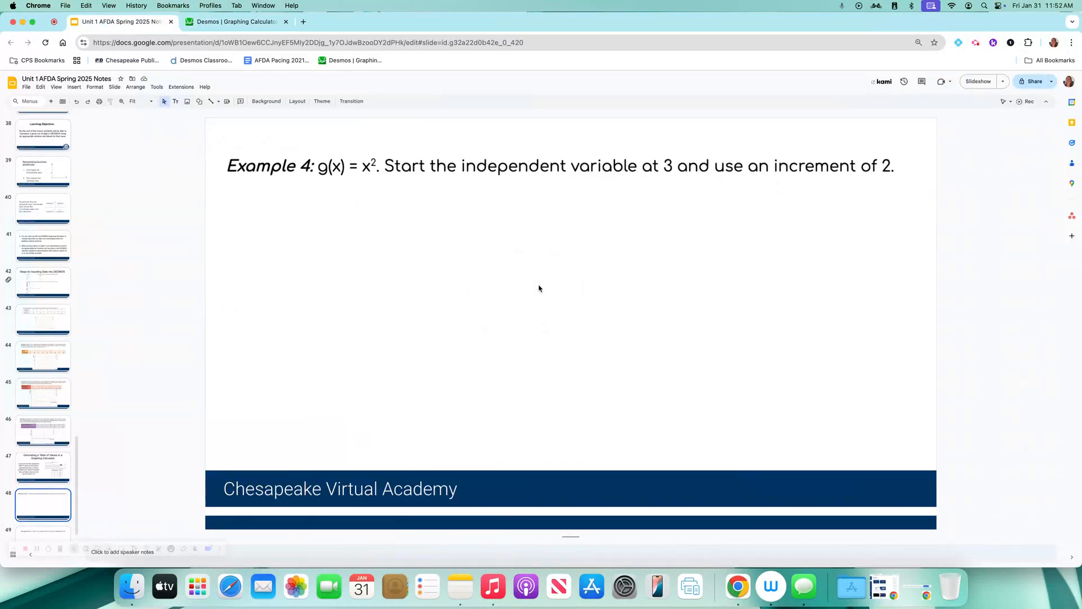
- Open the Example 5 slide, then clear the g(x) function and its table from Desmos
scroll(35, 501, down, 1)
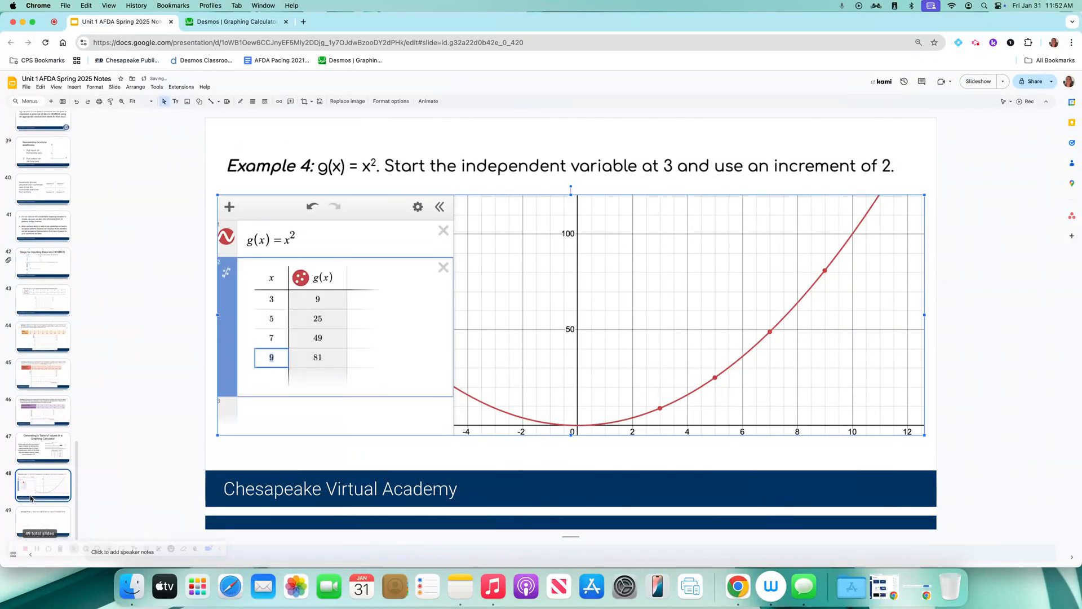
click(49, 517)
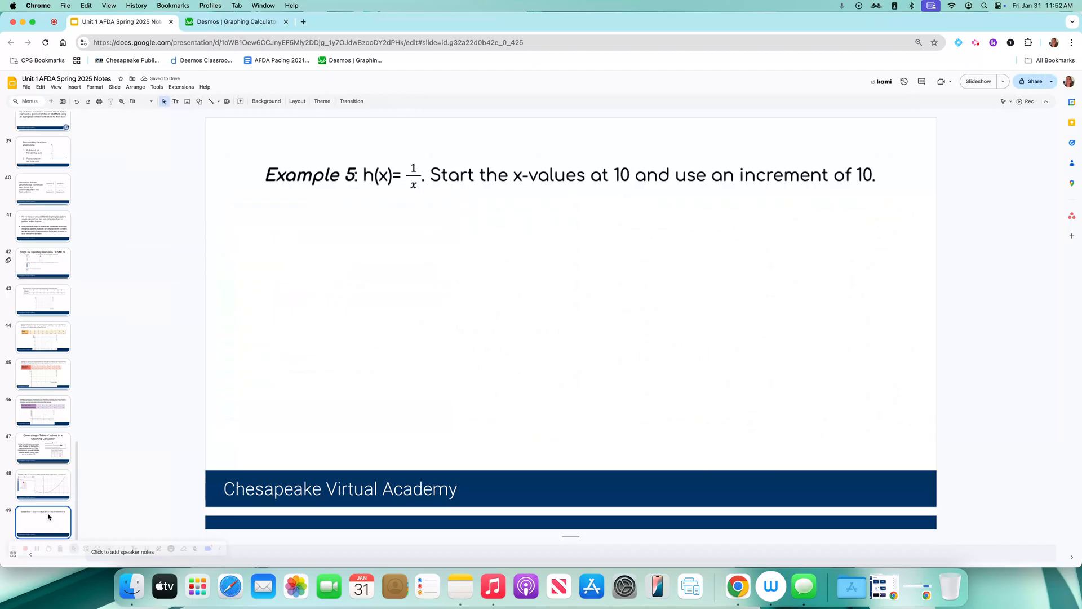
click(276, 23)
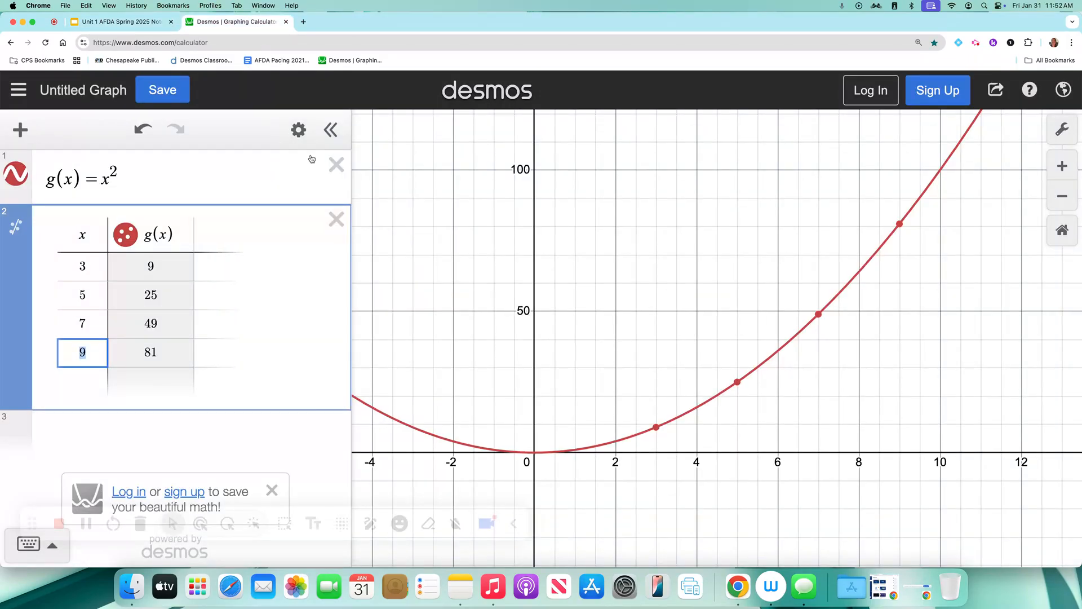
click(299, 130)
click(43, 128)
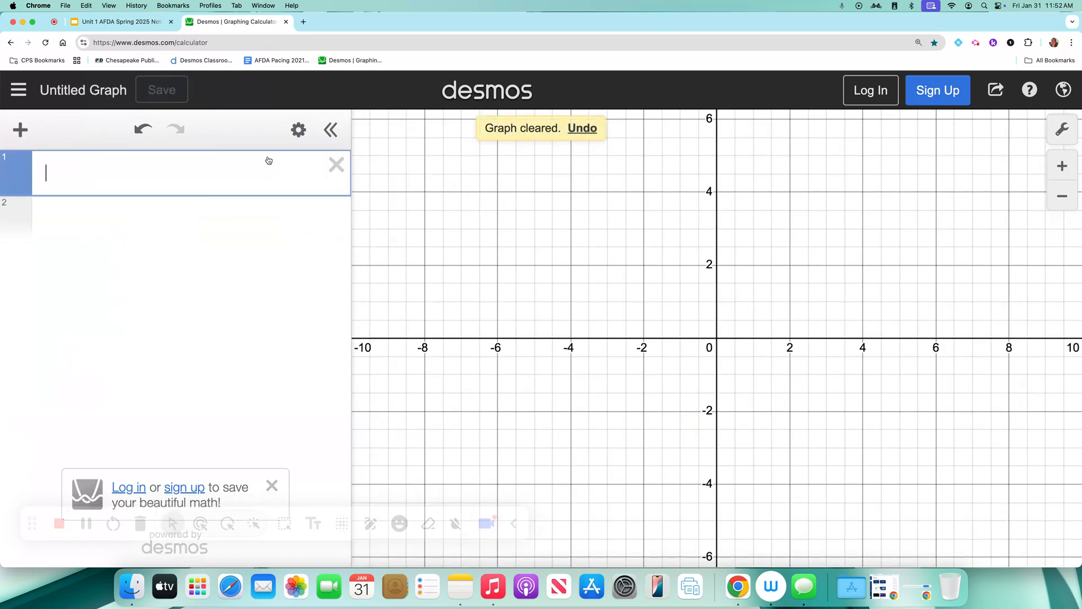
- Enter the function h(x) = 1/x and create a table of values from it
text(h(x)=1/x)
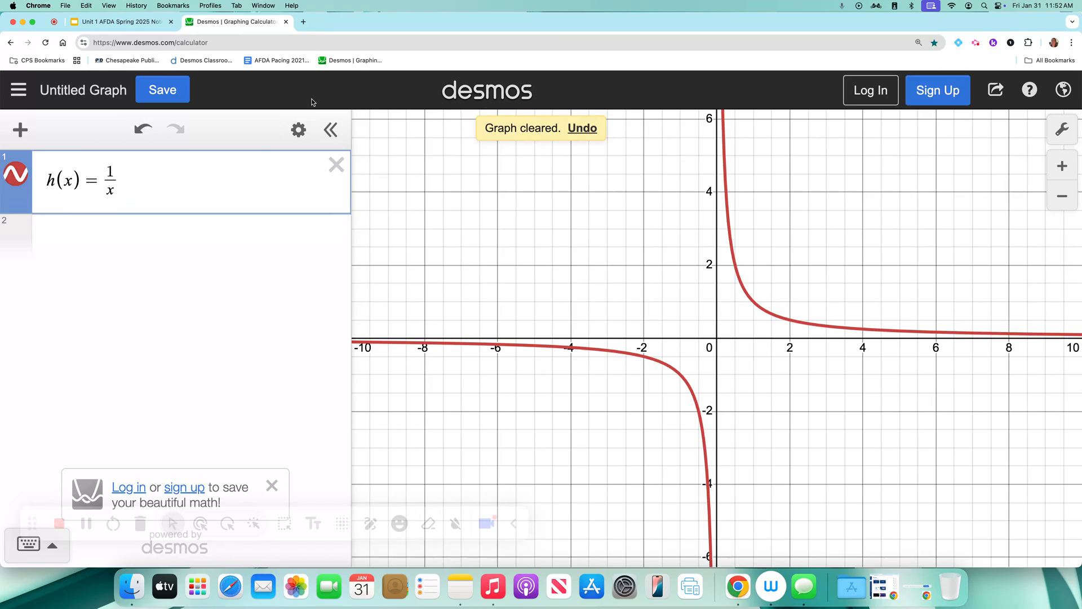
click(299, 133)
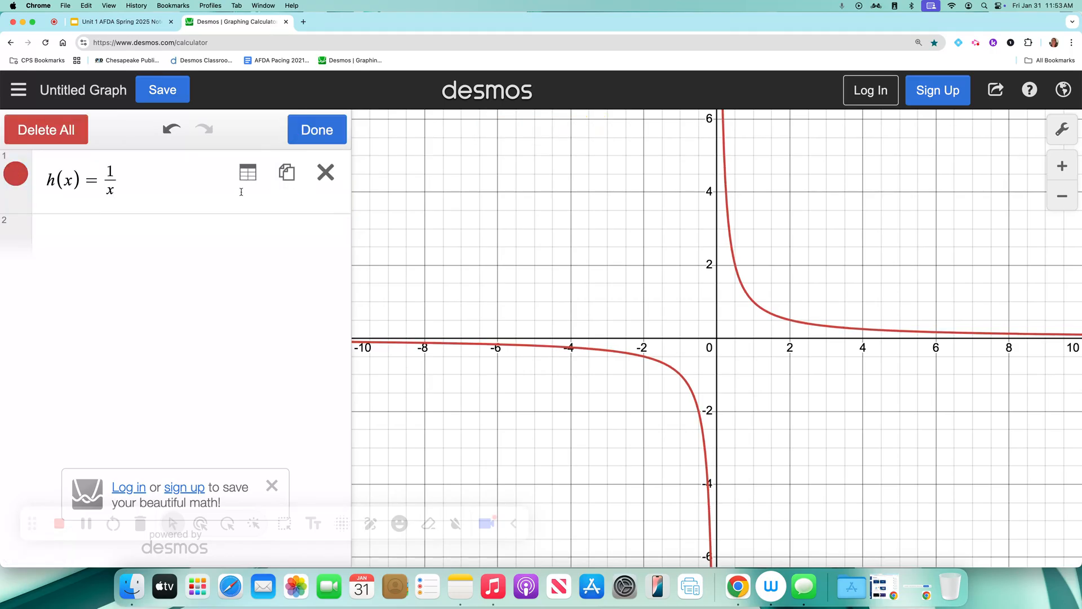
click(247, 172)
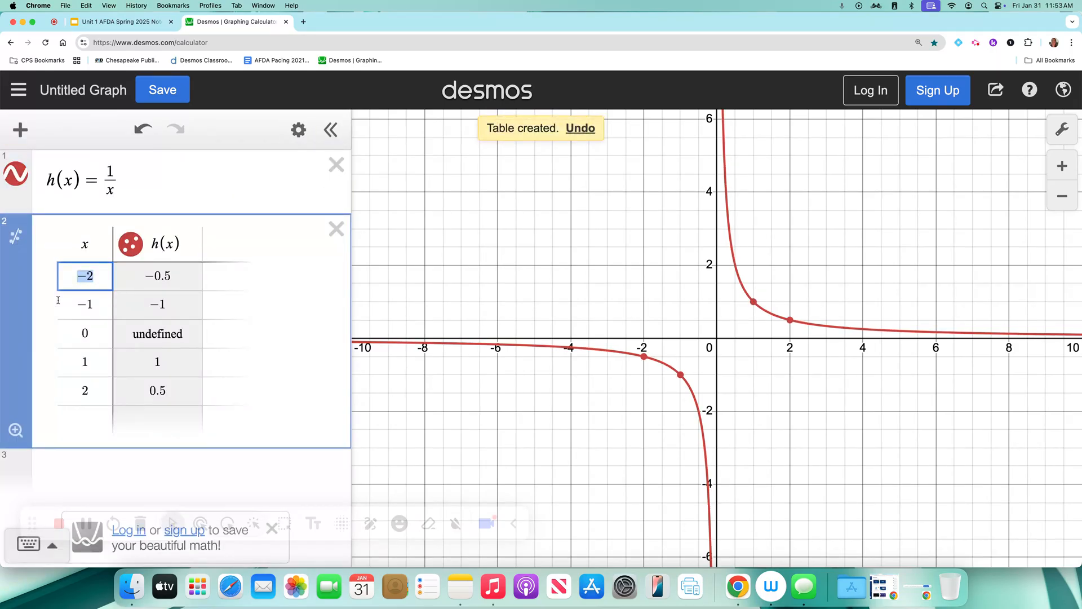
- Set the h(x) table's x values to 10, 20, 30 and 40, and delete the leftover rows
text(10)
key(Return)
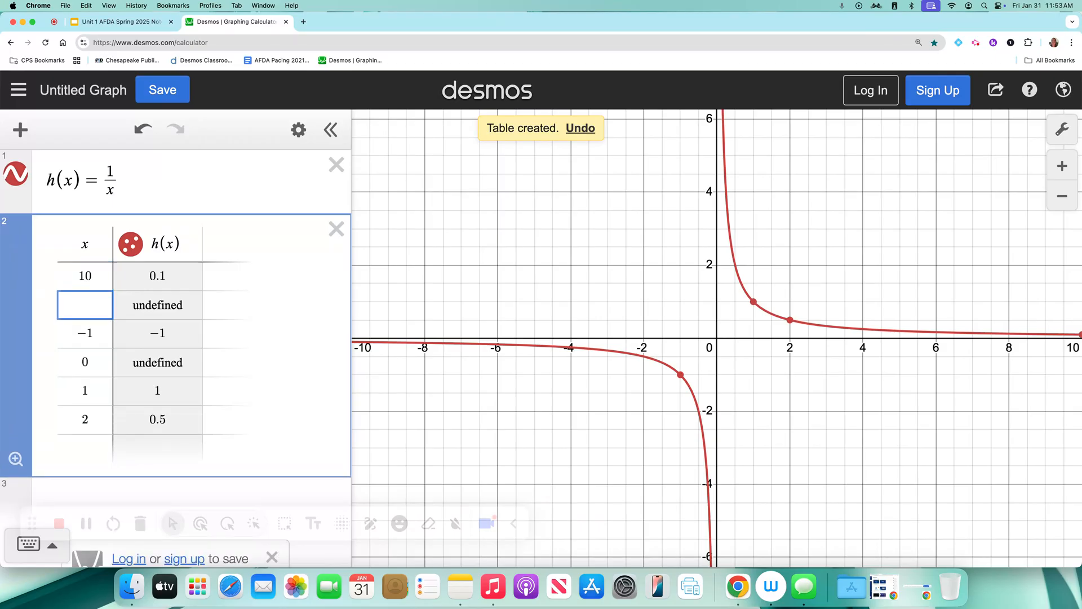
text(20)
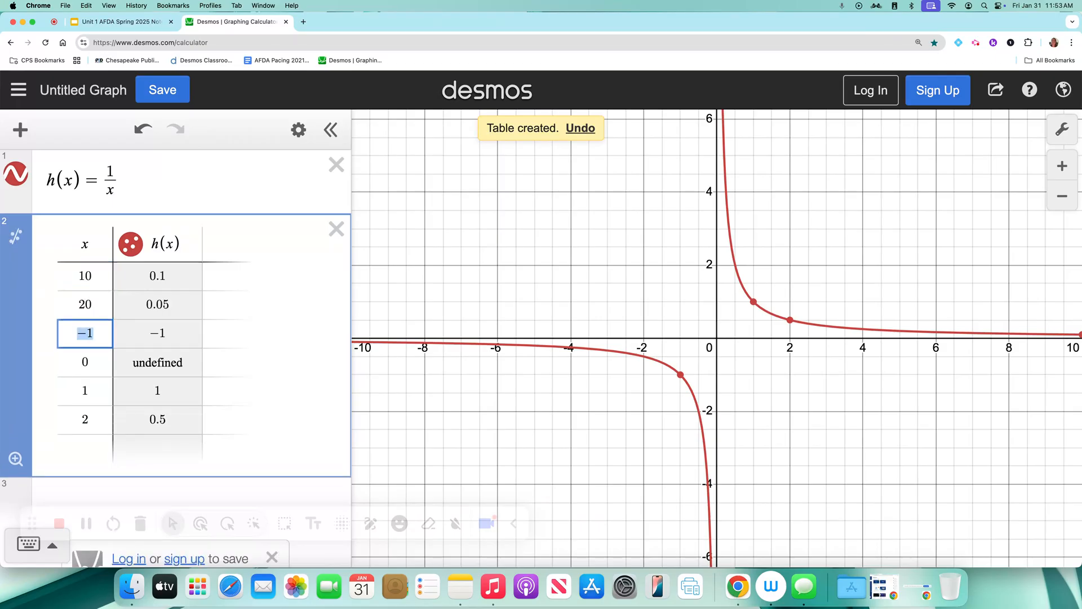
key(Down)
text(30)
key(Down)
text(40)
key(Down)
key(Down)
key(BackSpace)
key(Up)
key(BackSpace)
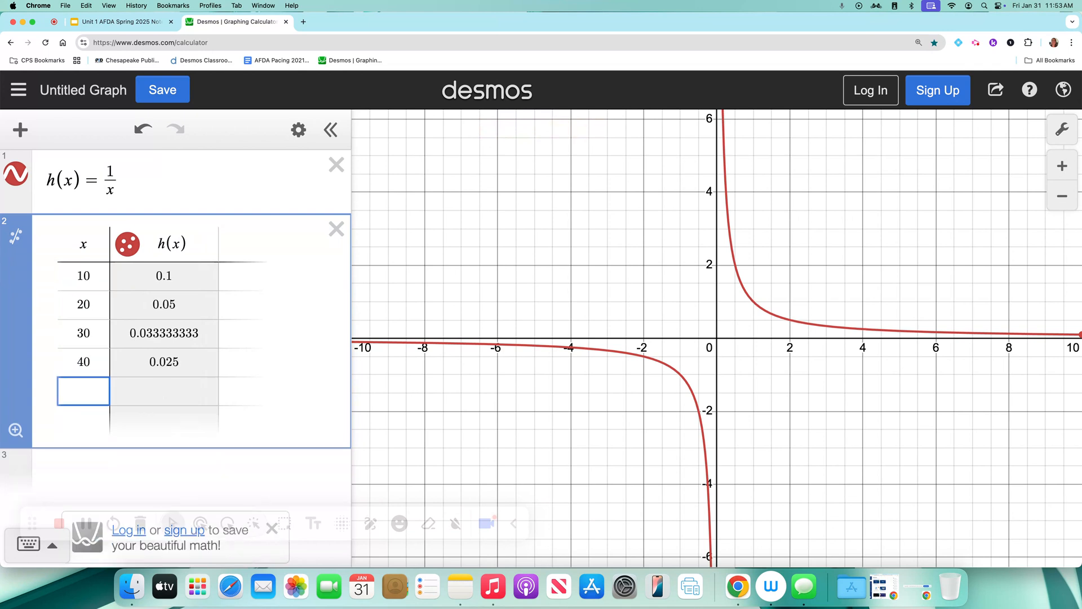
key(Up)
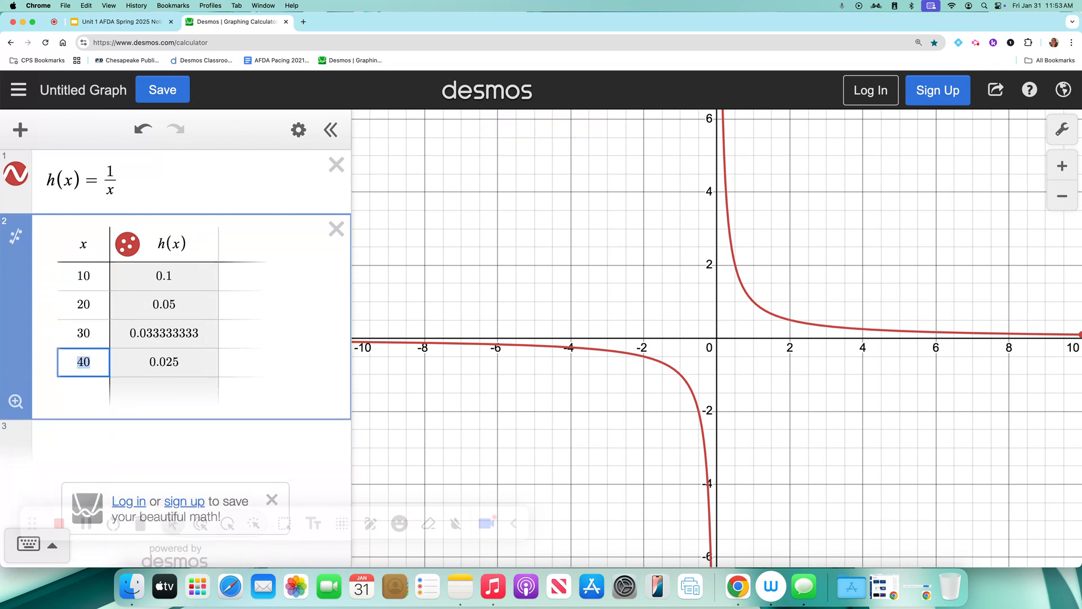
- Fit the graph window to the h(x) table's points, and add a screenshot of the table and graph to the Example 5 slide
click(18, 401)
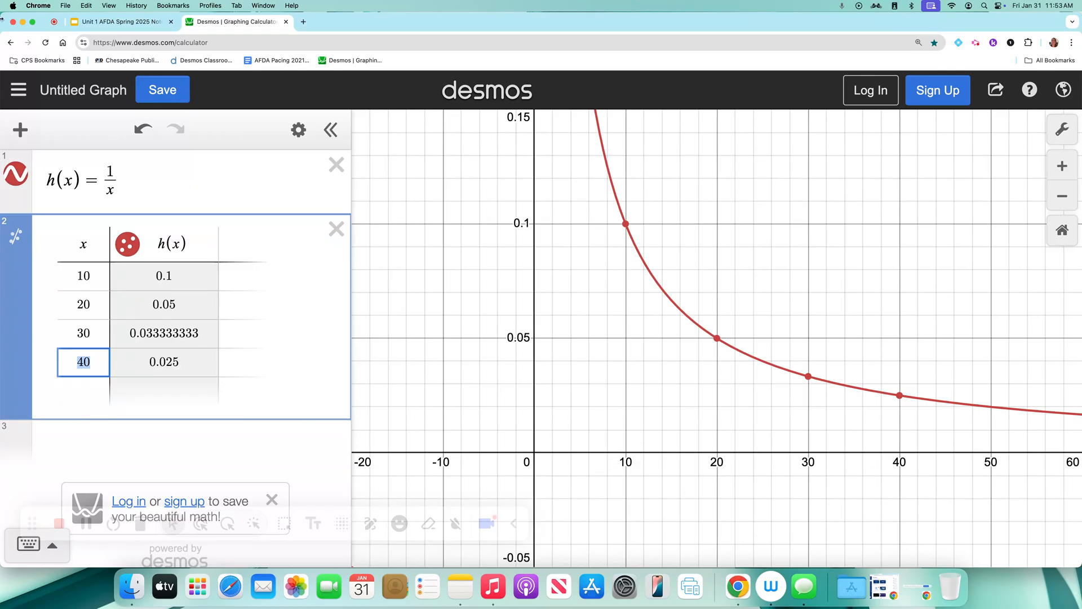
key(super+shift+4)
drag(3, 110, 1029, 466)
click(139, 26)
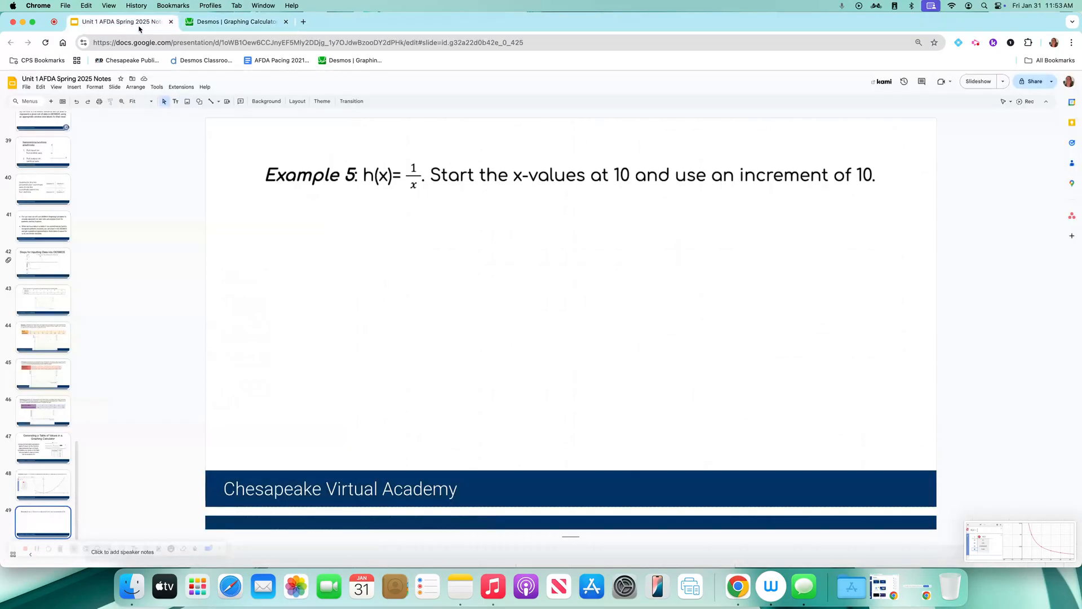
drag(1049, 544, 524, 258)
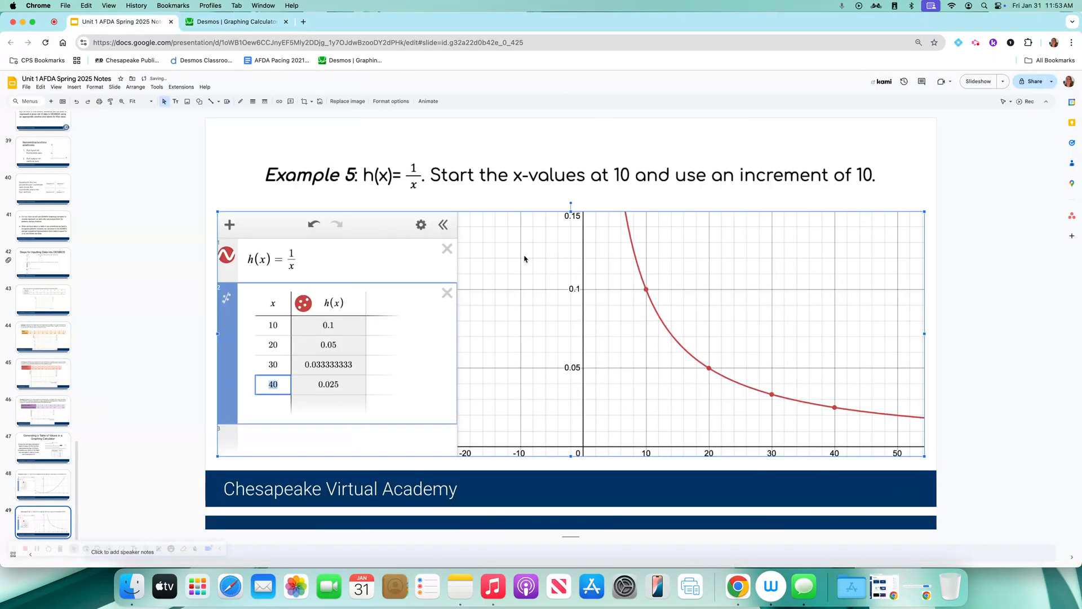